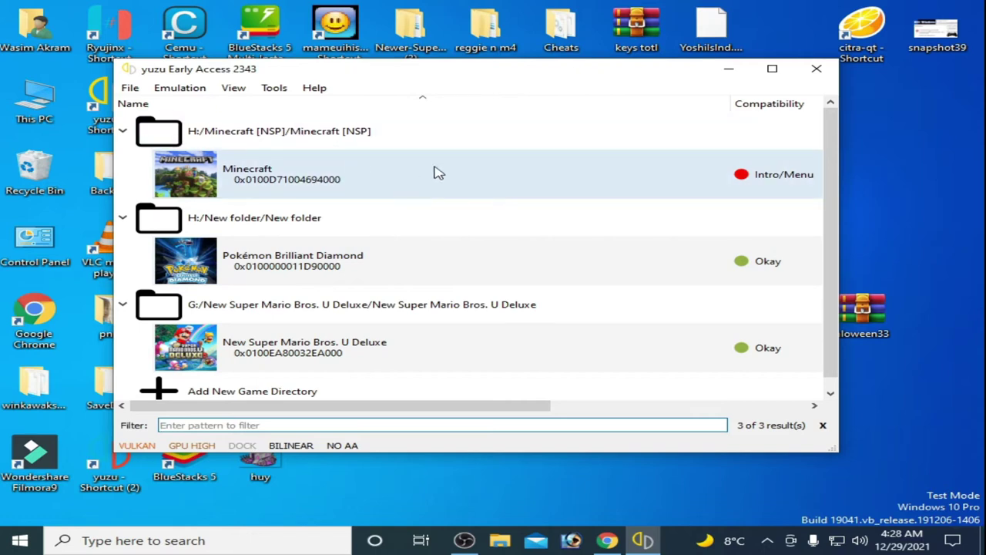
# Try to launch Minecraft from the yuzu game list, reopening yuzu for a second attempt.
pyautogui.click(340, 179)
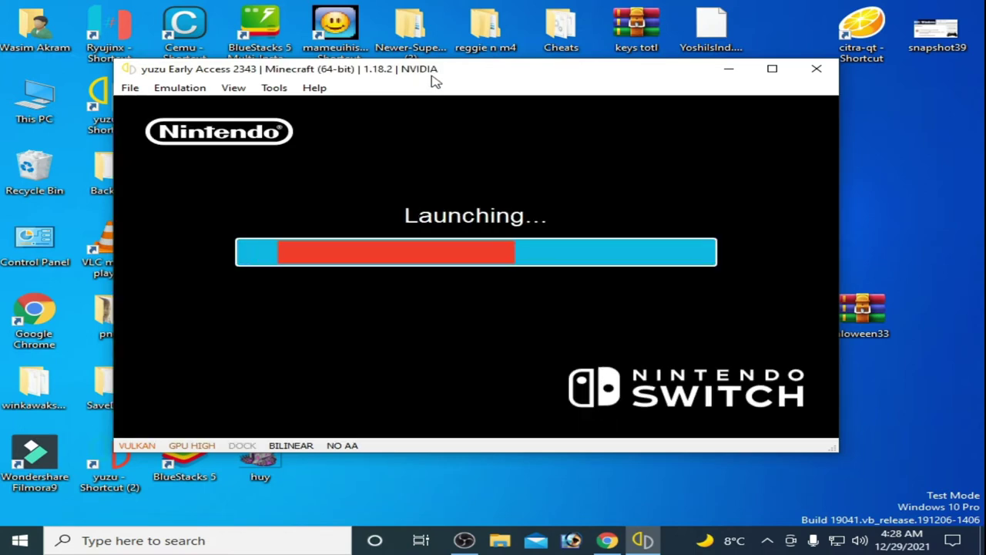
pyautogui.moveTo(435, 81); pyautogui.dragTo(443, 113)
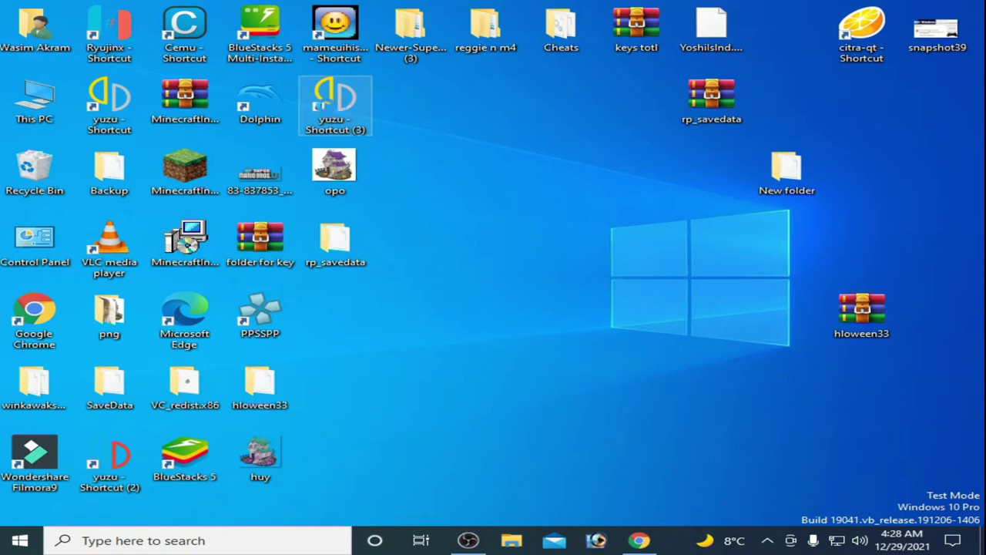
pyautogui.doubleClick(329, 112)
pyautogui.click(329, 192)
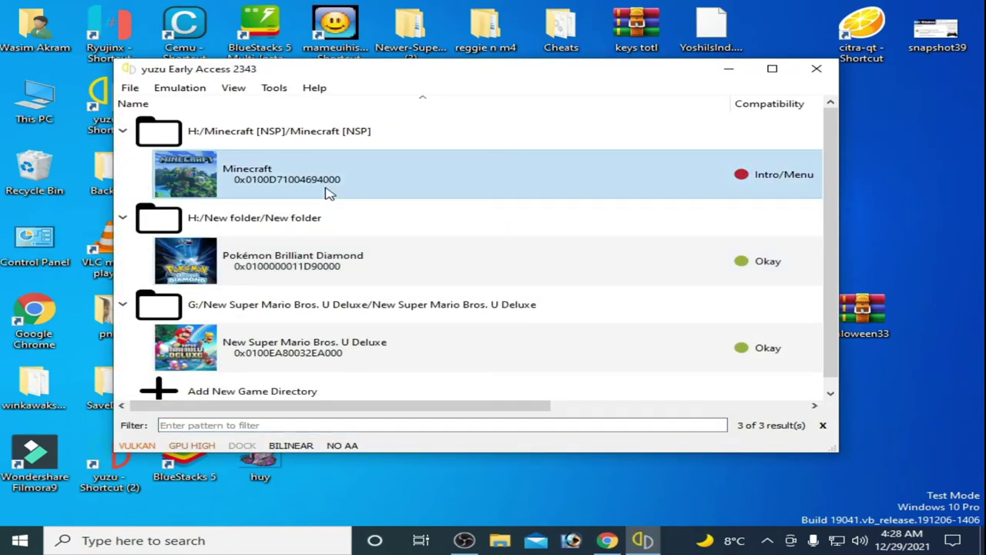
pyautogui.doubleClick(394, 192)
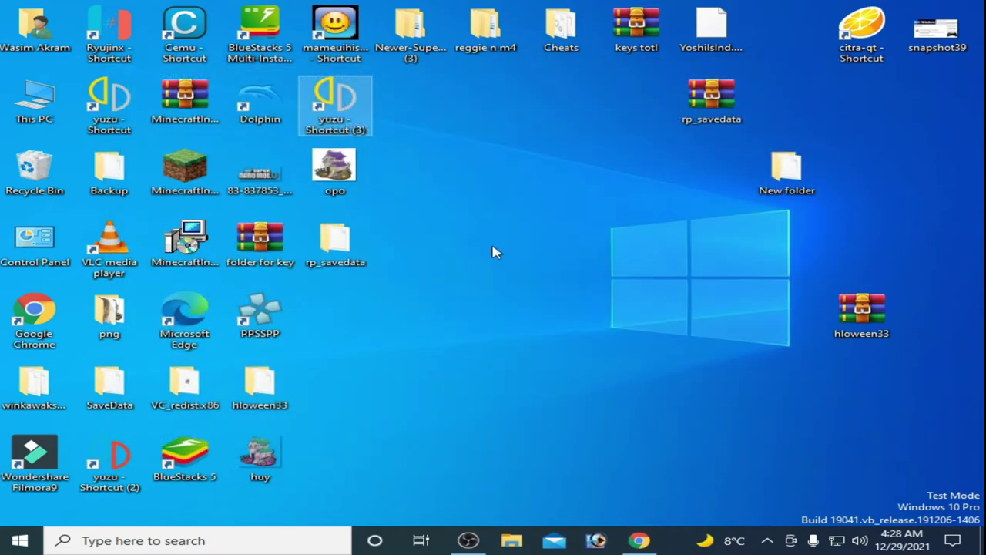
# Reopen yuzu and bring up the general Debug settings in its emulation configuration.
pyautogui.doubleClick(362, 127)
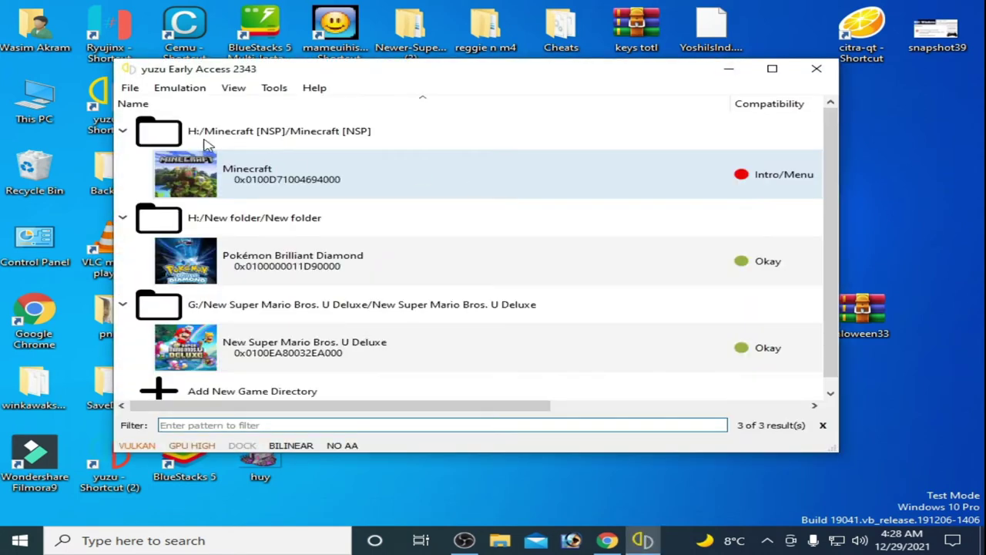
pyautogui.click(180, 88)
pyautogui.click(177, 87)
pyautogui.click(179, 88)
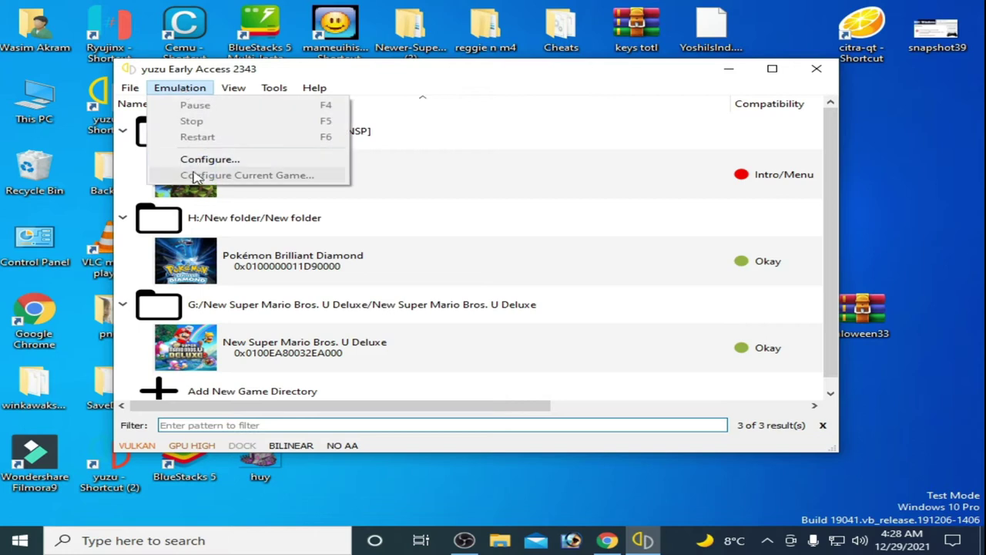
pyautogui.click(210, 161)
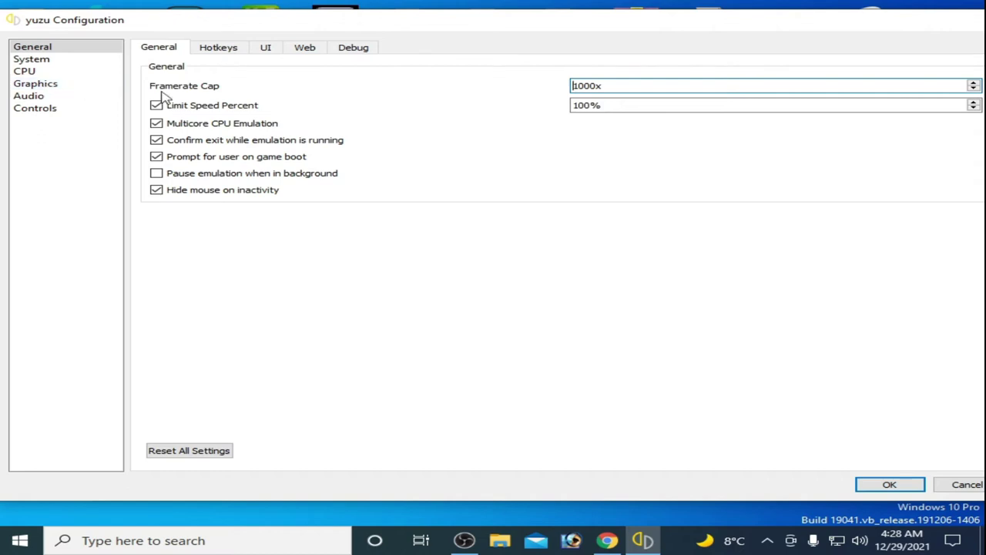
pyautogui.click(354, 49)
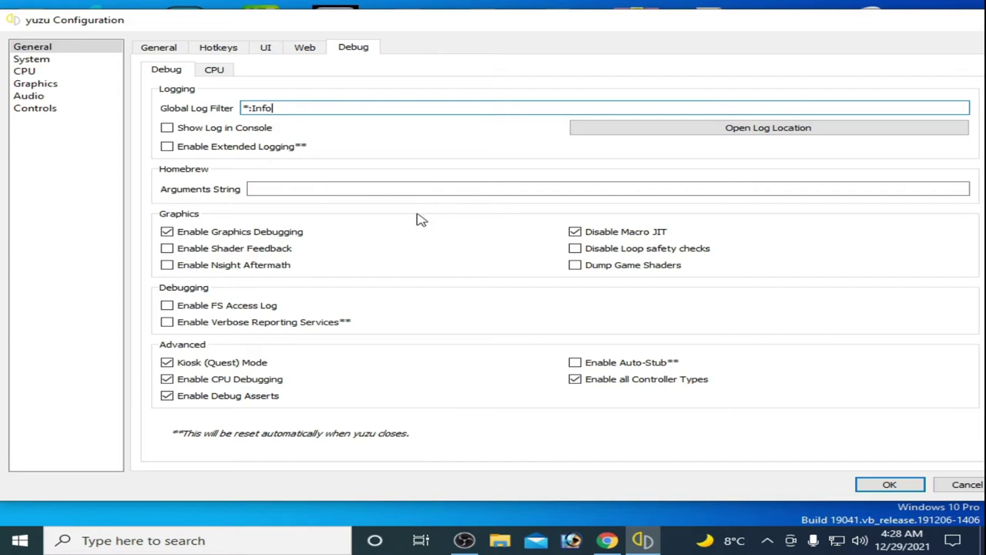
# Turn off Graphics Debugging, Disable Macro JIT, Kiosk Mode, CPU Debugging, Debug Asserts and all Controller Types, and save the configuration.
pyautogui.click(575, 233)
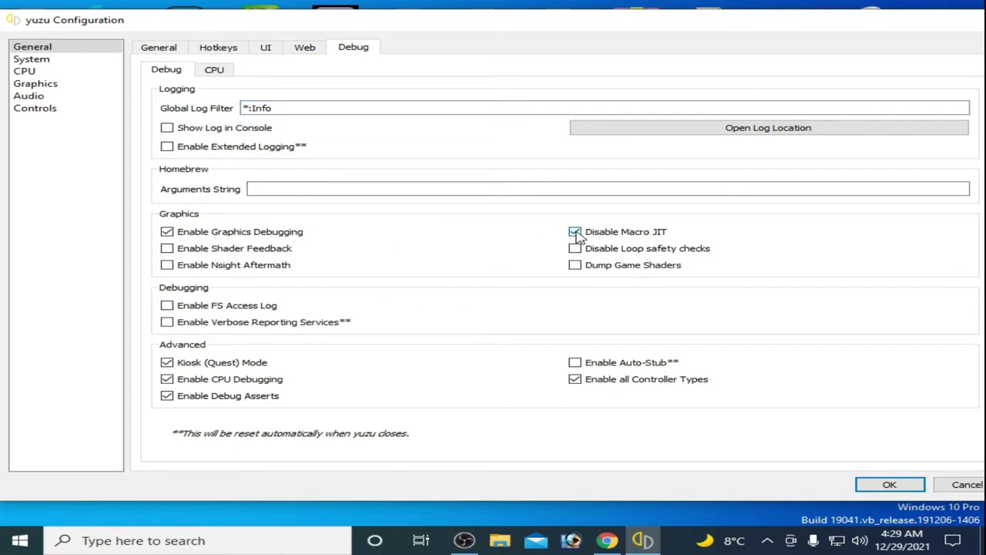
pyautogui.click(583, 380)
pyautogui.click(167, 363)
pyautogui.click(167, 232)
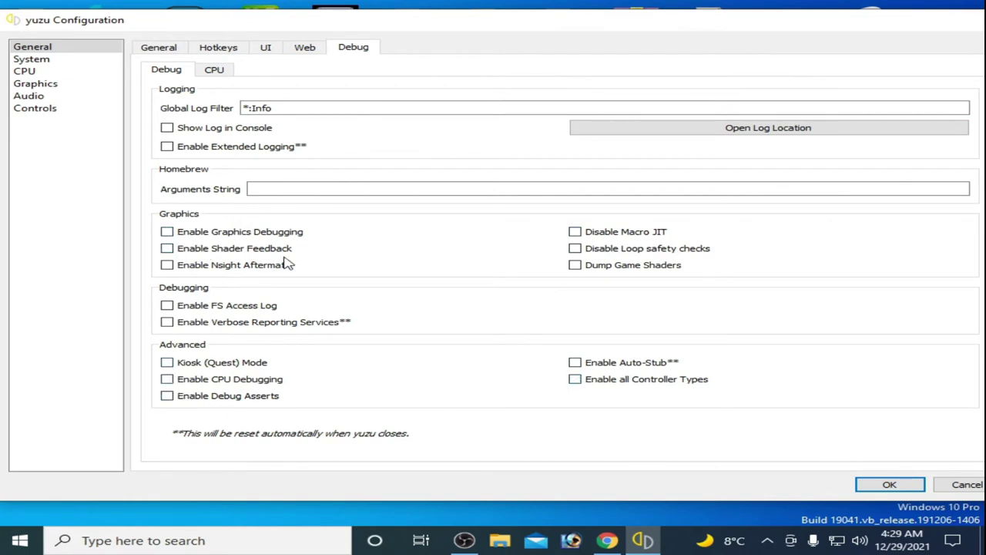
pyautogui.click(886, 484)
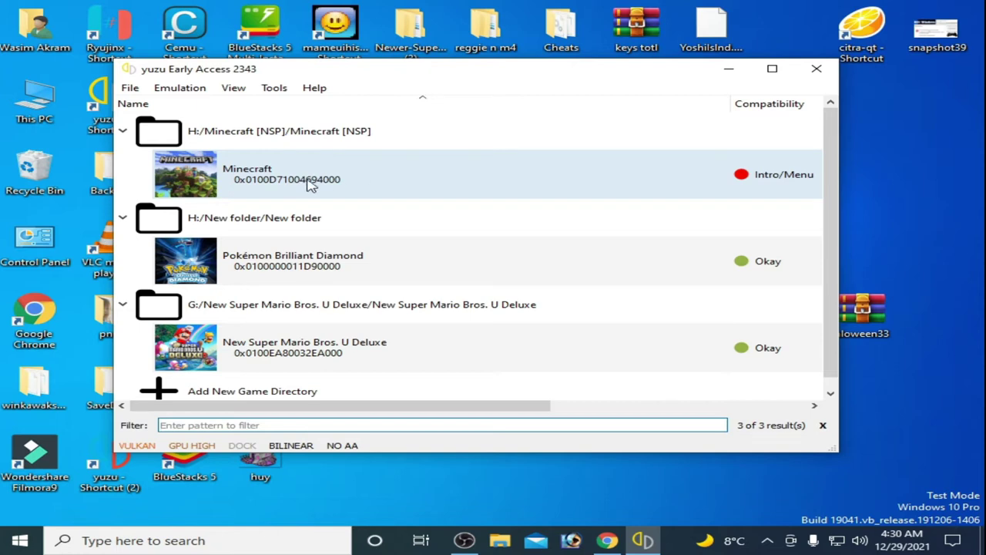
# Disable the 1.18.2 Update add-on in Minecraft's properties and save.
pyautogui.rightClick(312, 181)
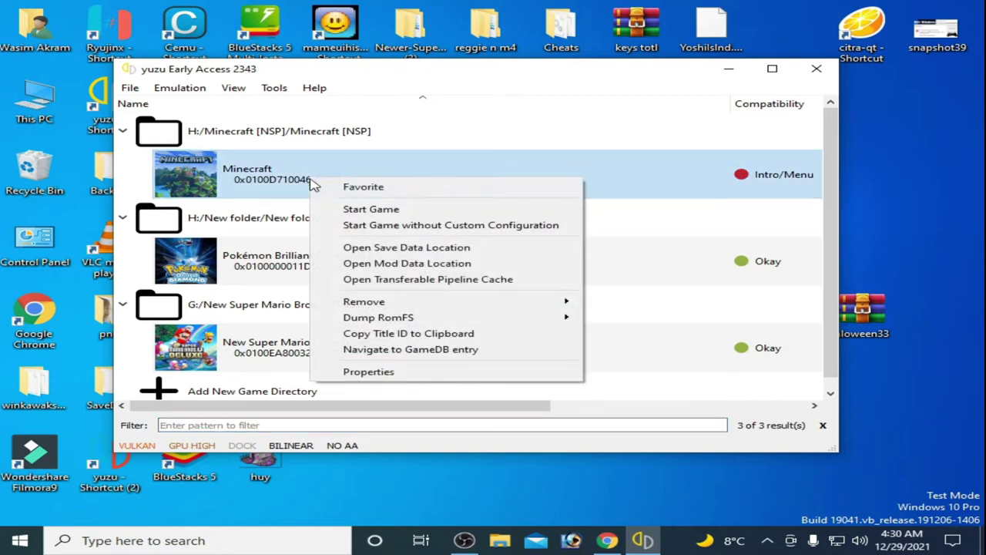
pyautogui.click(368, 371)
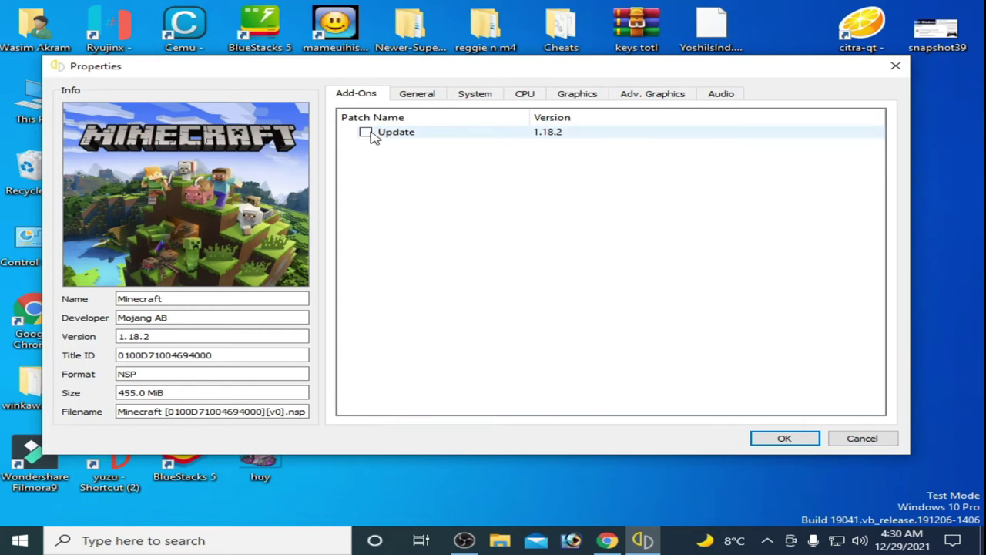
pyautogui.click(784, 439)
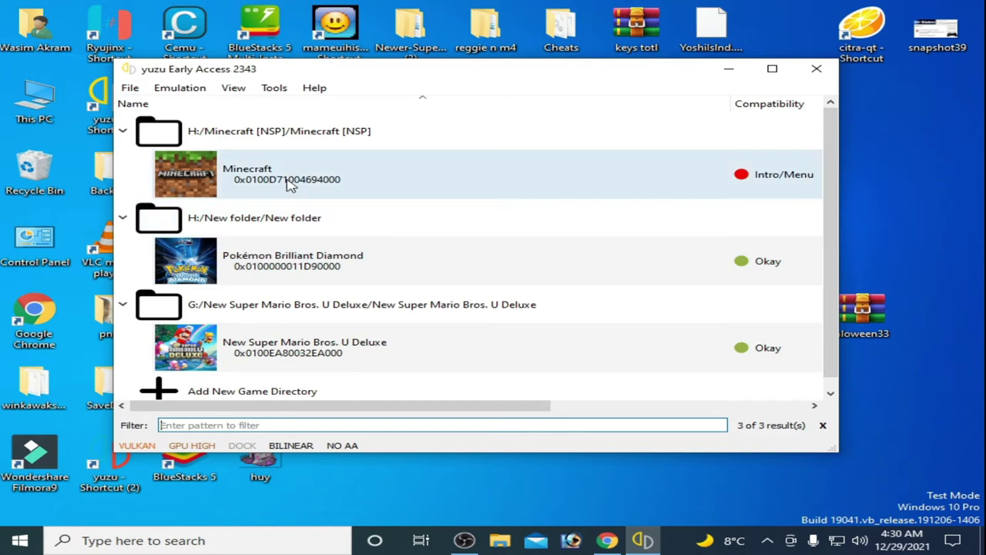
# Launch Minecraft without the update to test it, and close yuzu.
pyautogui.click(289, 185)
pyautogui.doubleClick(290, 185)
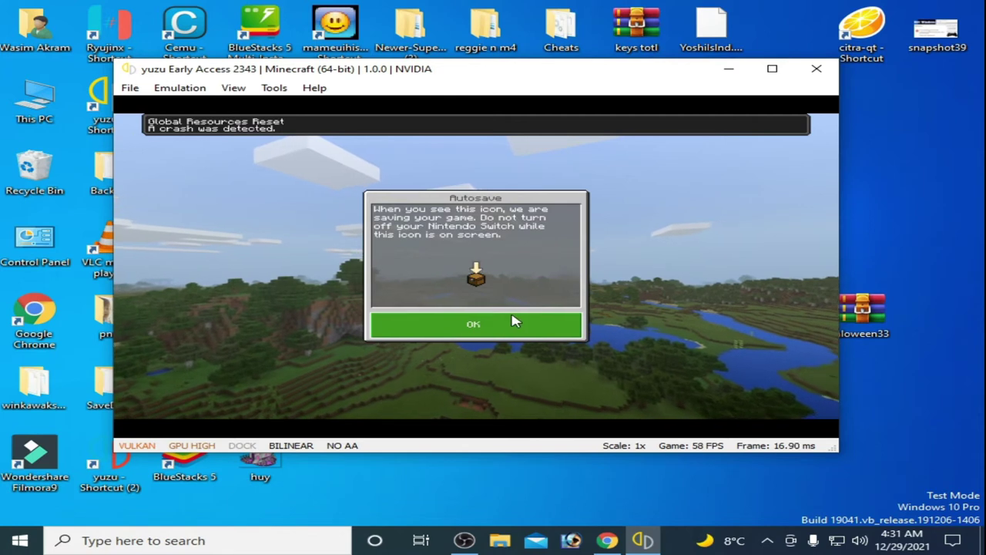
pyautogui.click(816, 69)
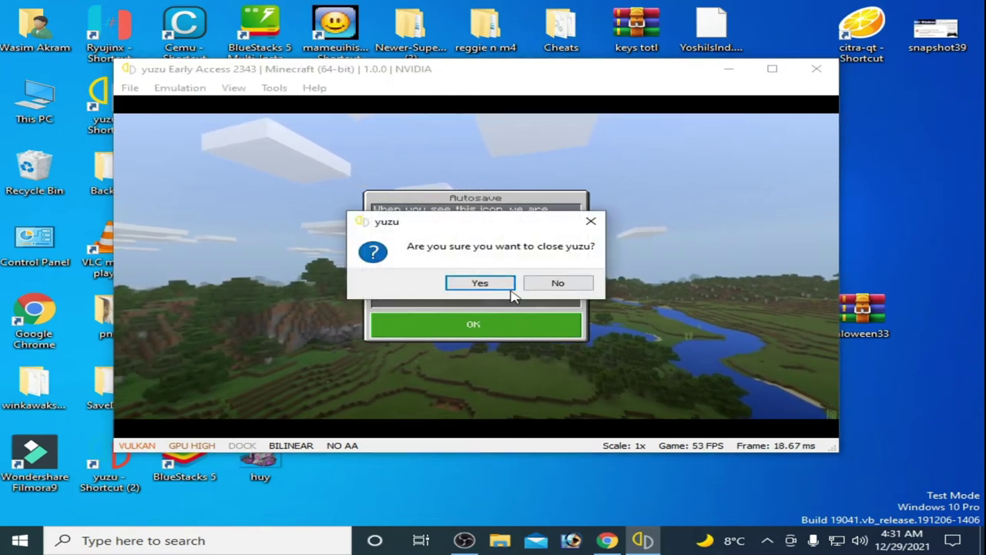
pyautogui.click(494, 285)
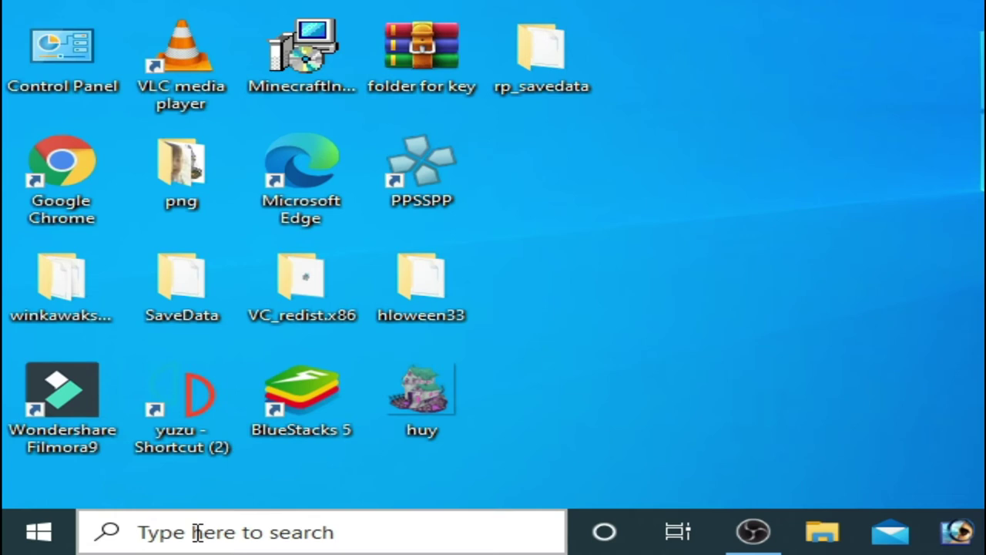
# Run msconfig from the Windows search and open the advanced boot options for Windows 10.
pyautogui.click(121, 539)
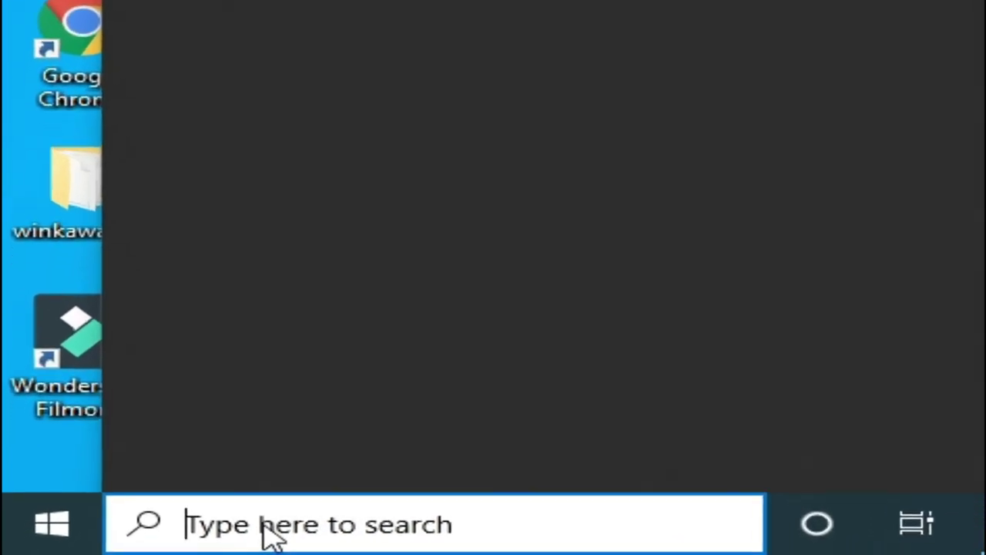
pyautogui.write('m')
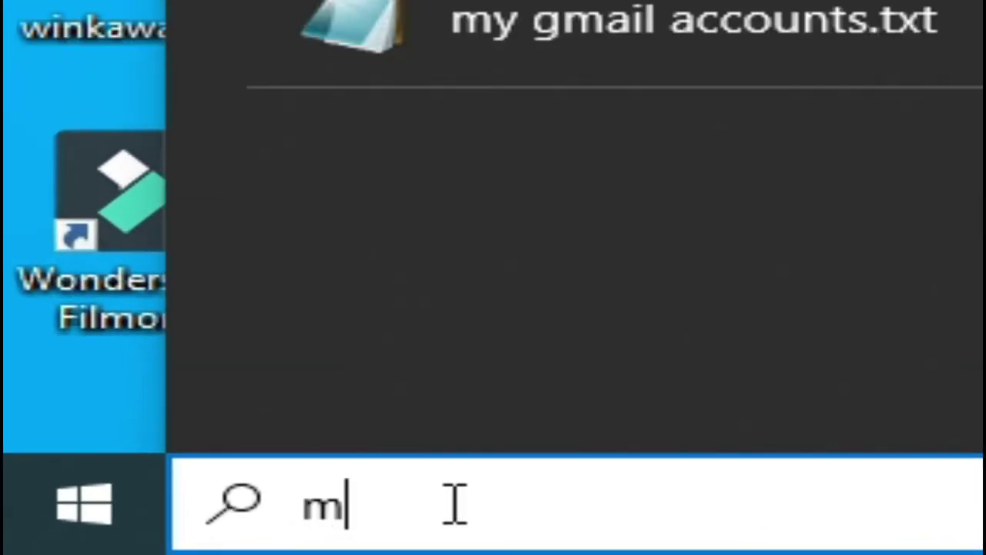
pyautogui.write('sco')
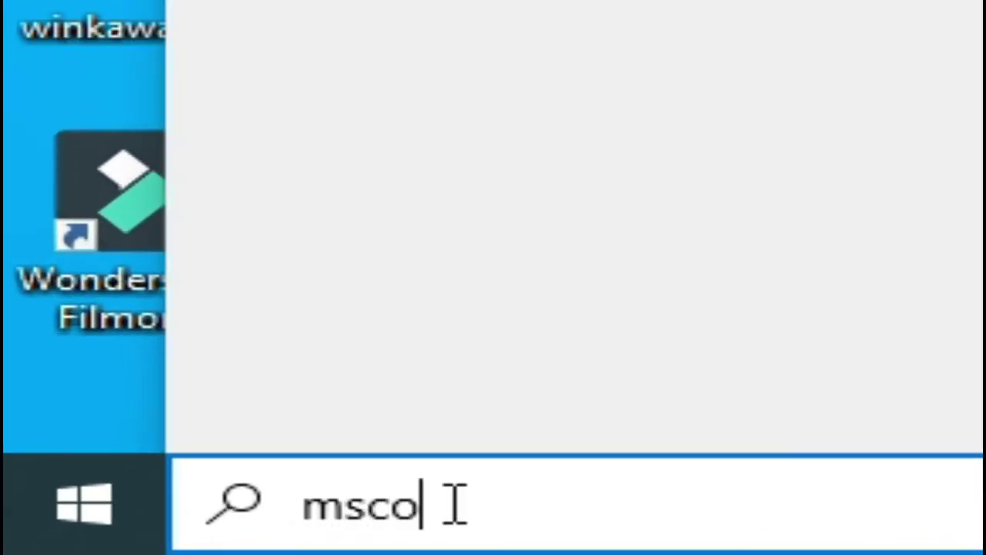
pyautogui.write('nfig')
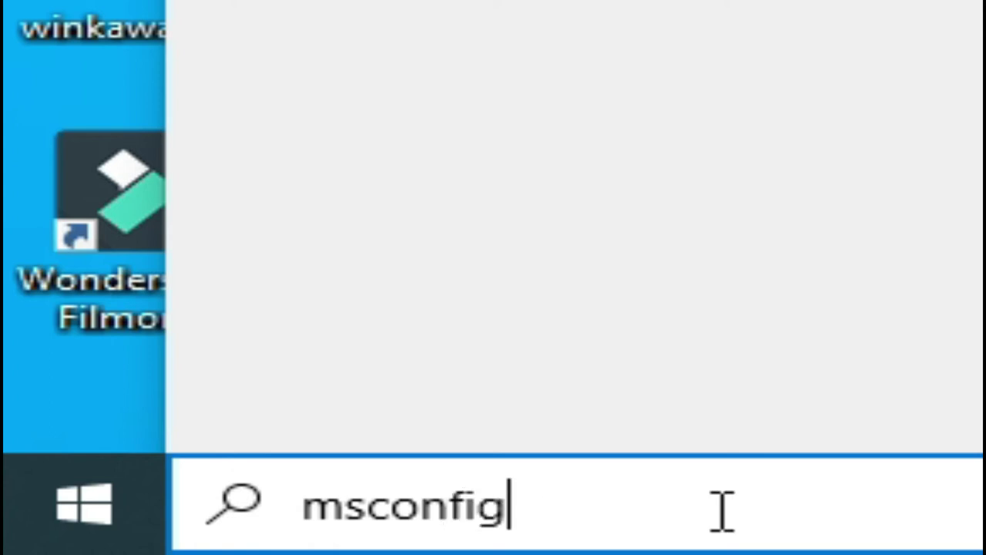
pyautogui.press('Return')
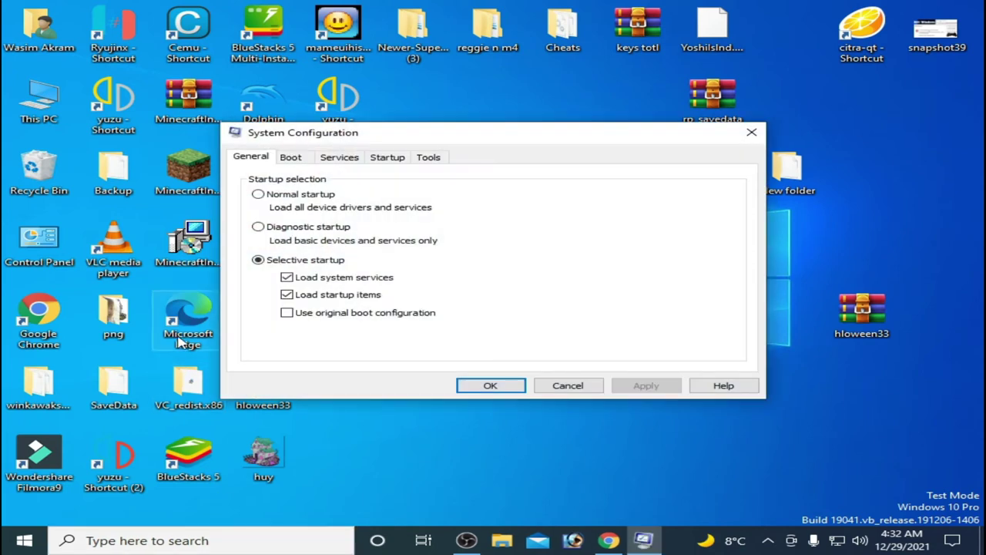
pyautogui.click(292, 158)
pyautogui.click(302, 261)
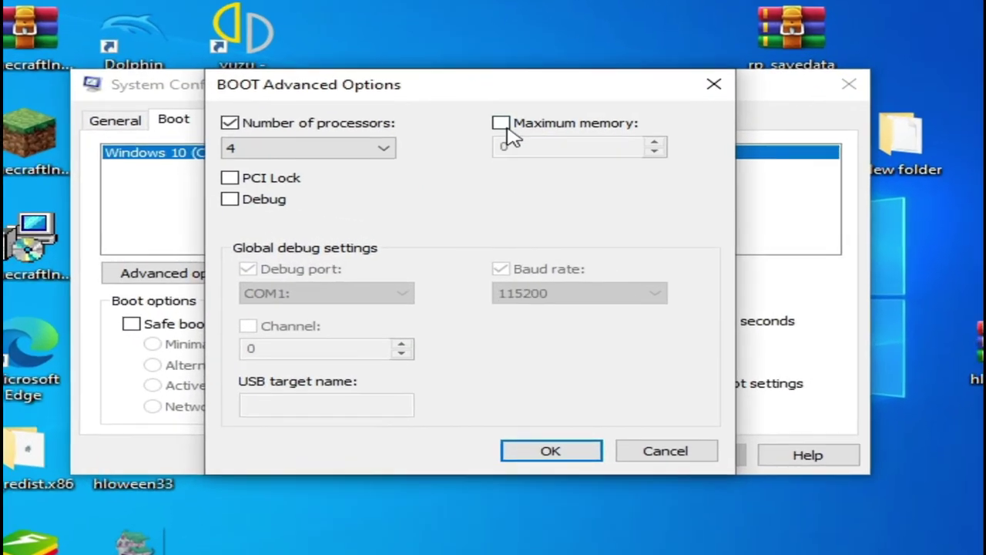
# Set the number of boot processors to 4, leave maximum memory unchecked, and accept the advanced options.
pyautogui.click(514, 159)
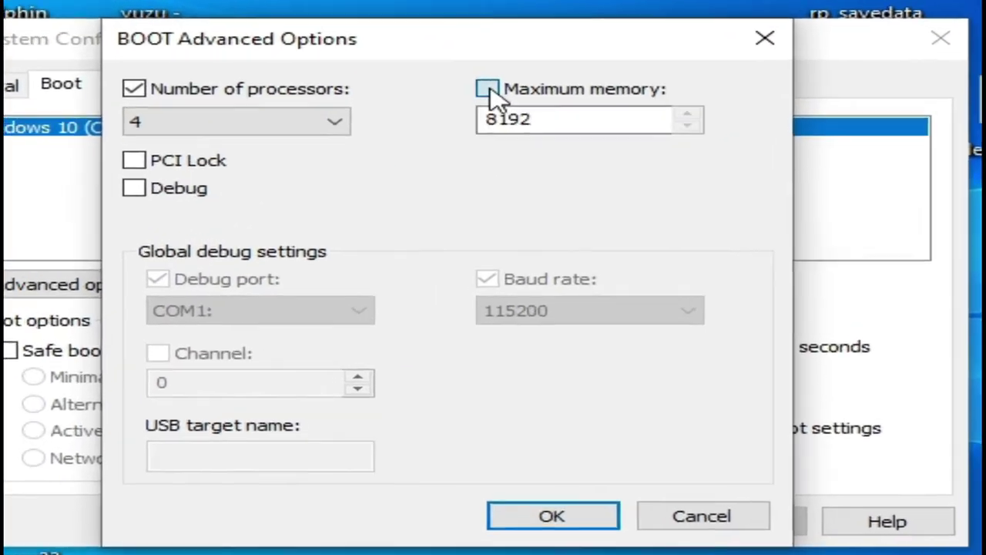
pyautogui.click(523, 95)
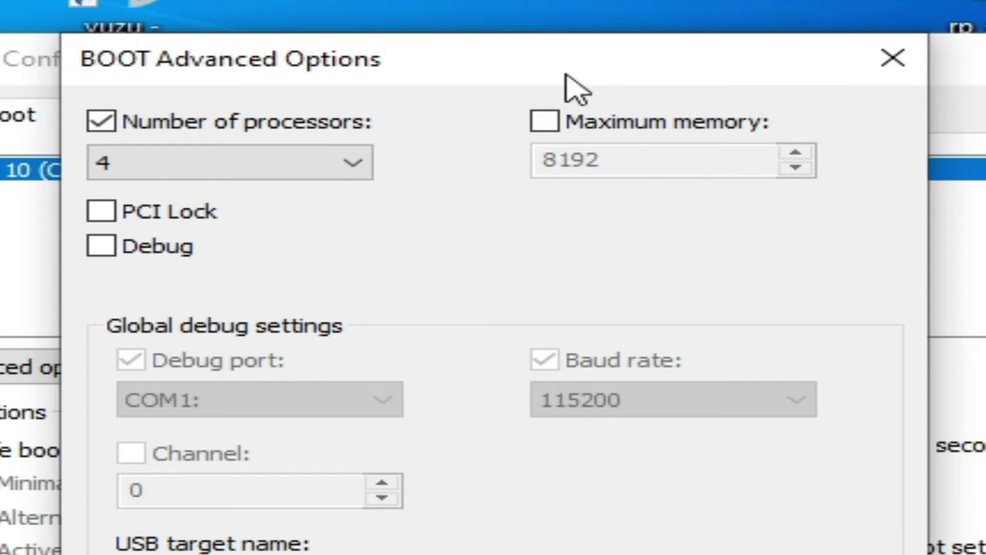
pyautogui.click(108, 130)
pyautogui.click(106, 126)
pyautogui.click(196, 174)
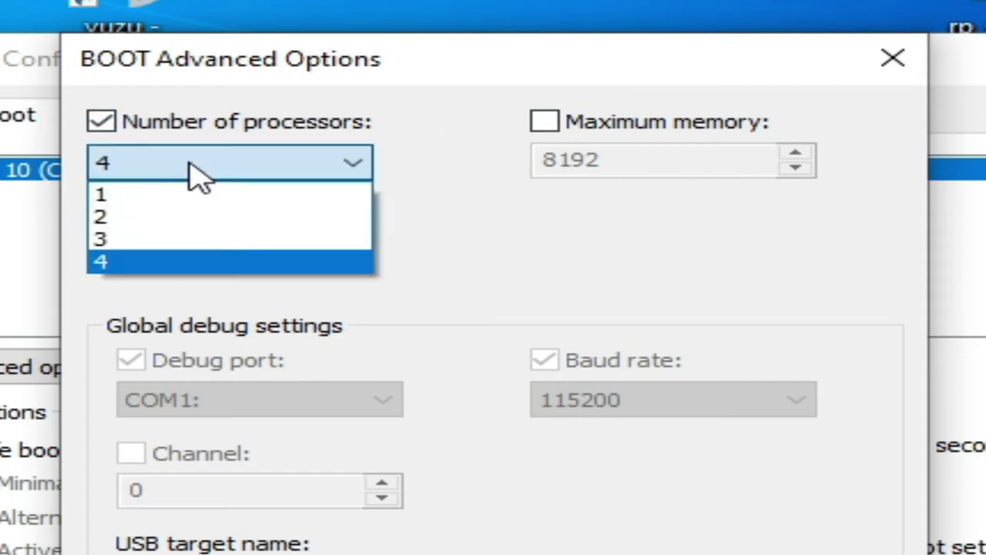
pyautogui.click(142, 266)
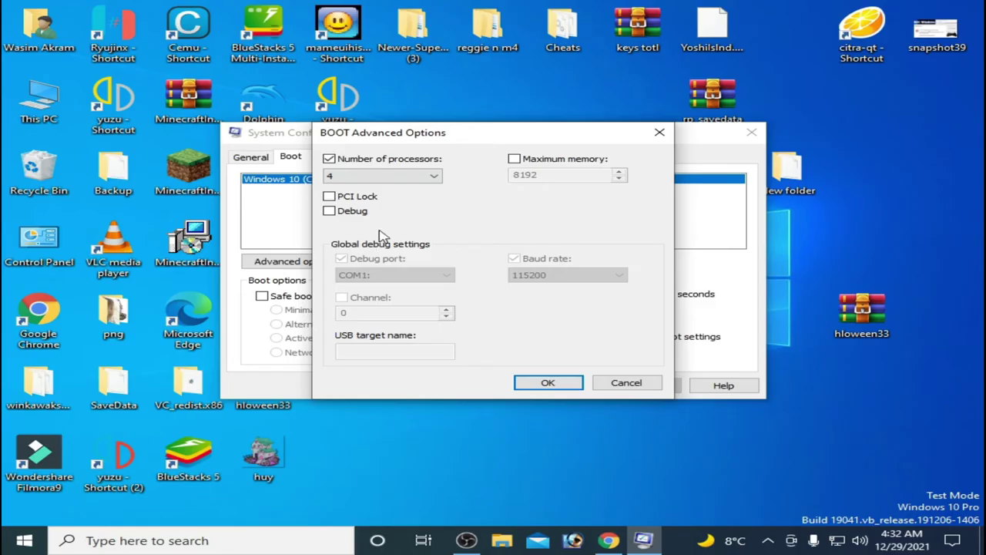
pyautogui.click(547, 383)
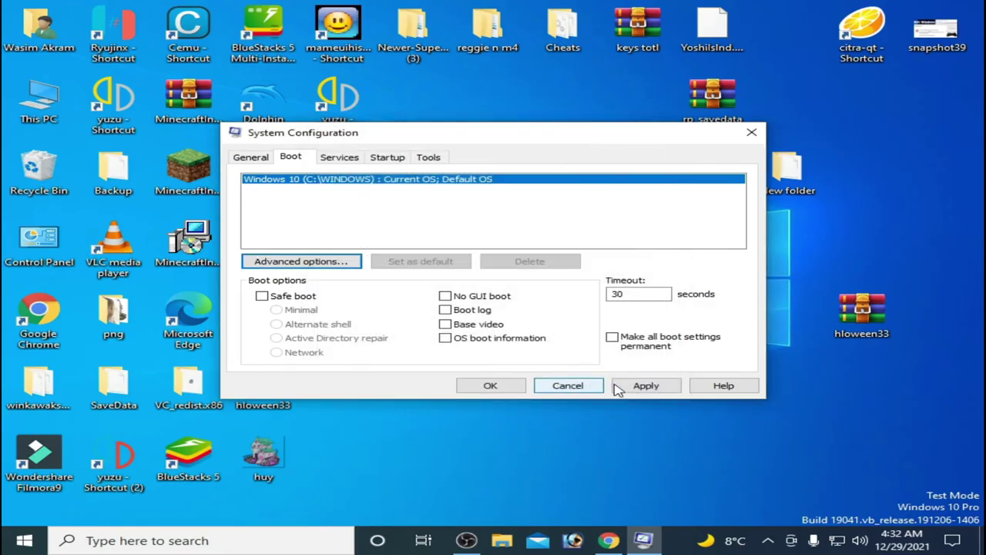
# Apply the system configuration changes and restart the computer.
pyautogui.click(647, 386)
pyautogui.click(493, 385)
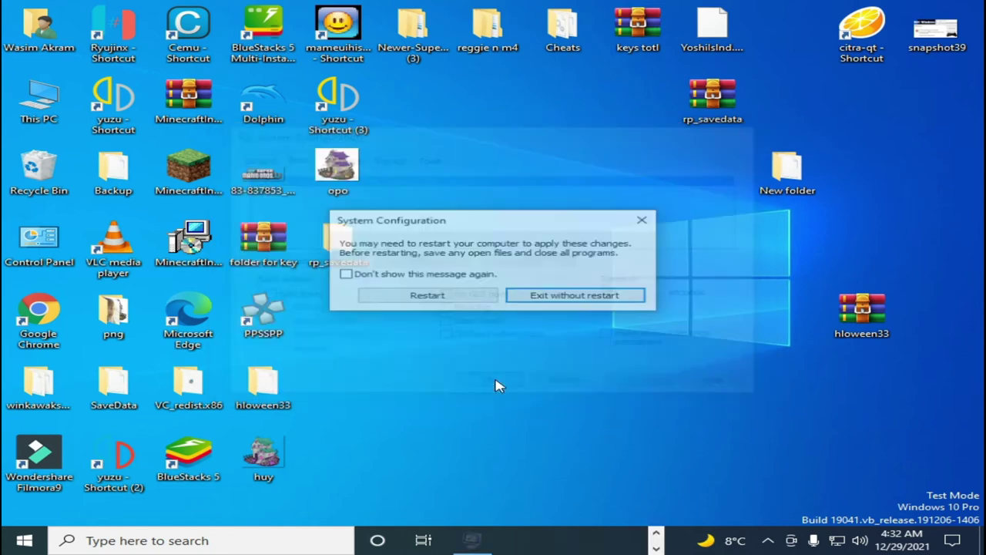
pyautogui.click(426, 297)
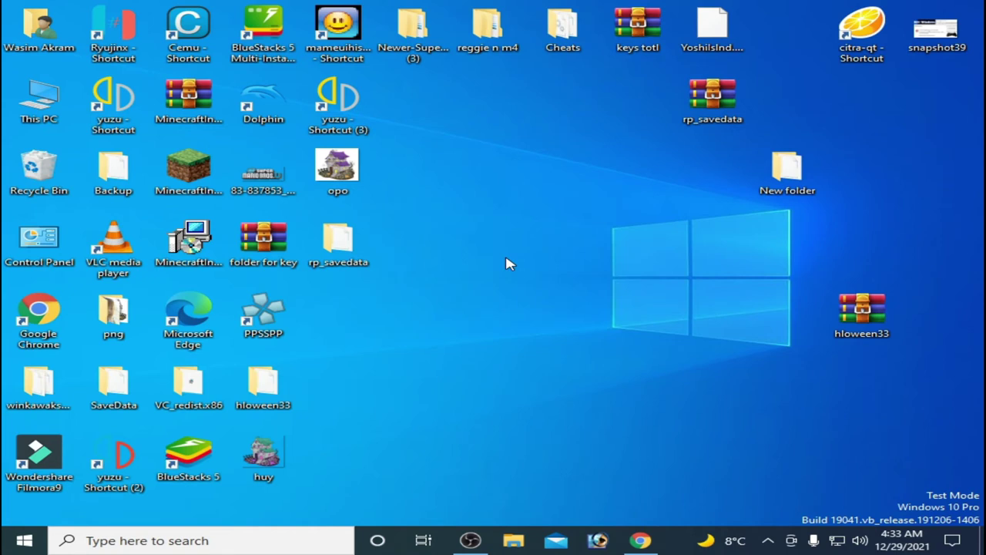
# Launch yuzu, open the yuzu data folder from it, and open the keys folder.
pyautogui.doubleClick(357, 131)
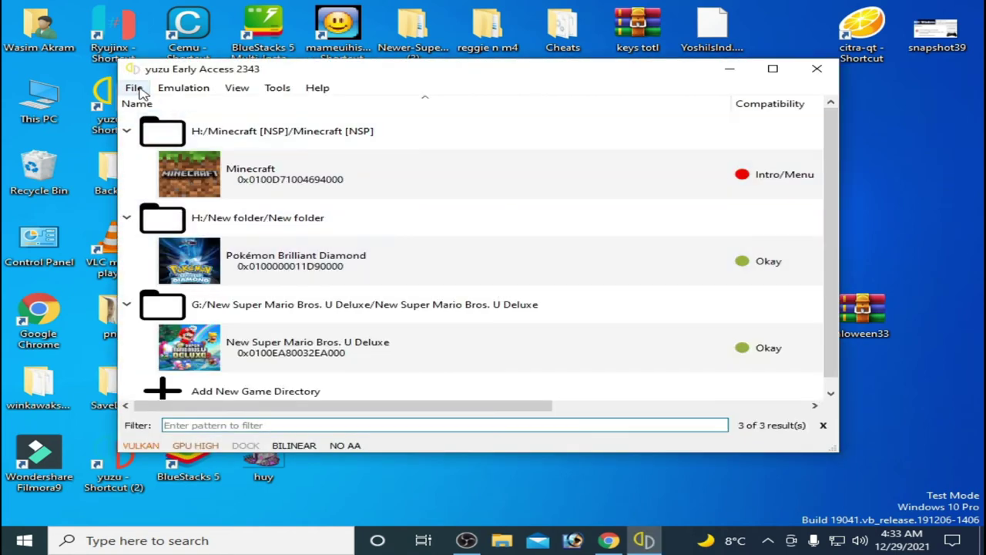
pyautogui.click(135, 88)
pyautogui.click(188, 210)
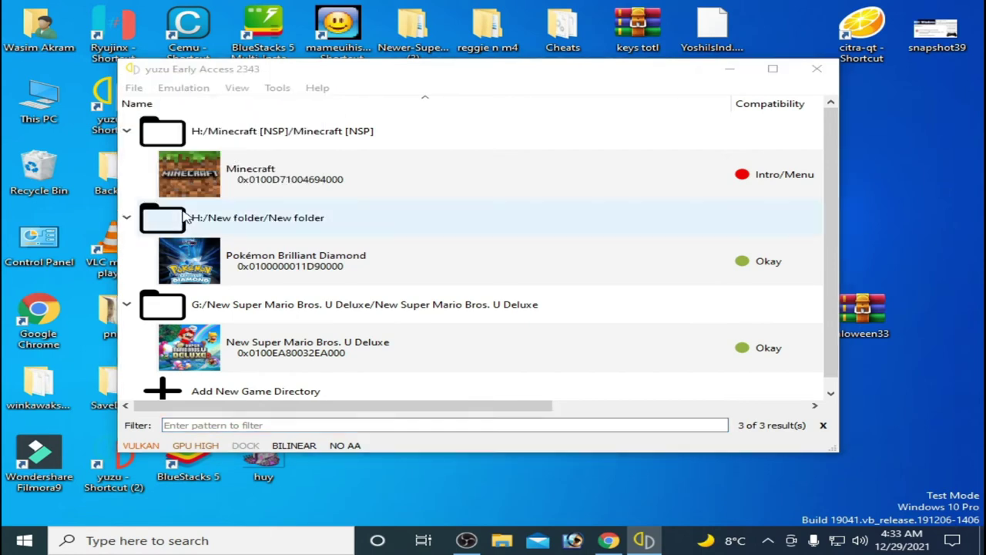
pyautogui.doubleClick(213, 207)
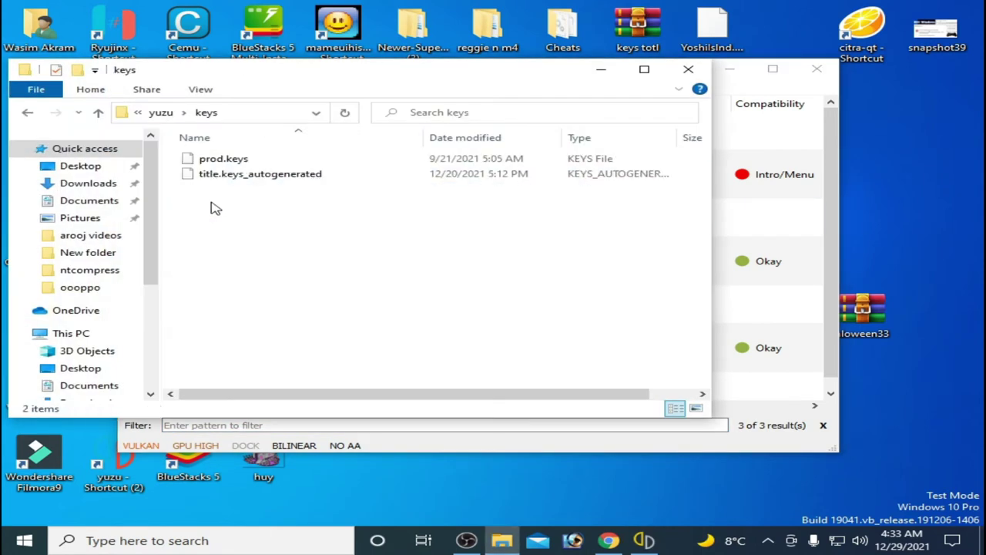
# Return to the yuzu data folder, create a new folder there, and delete it again.
pyautogui.click(26, 113)
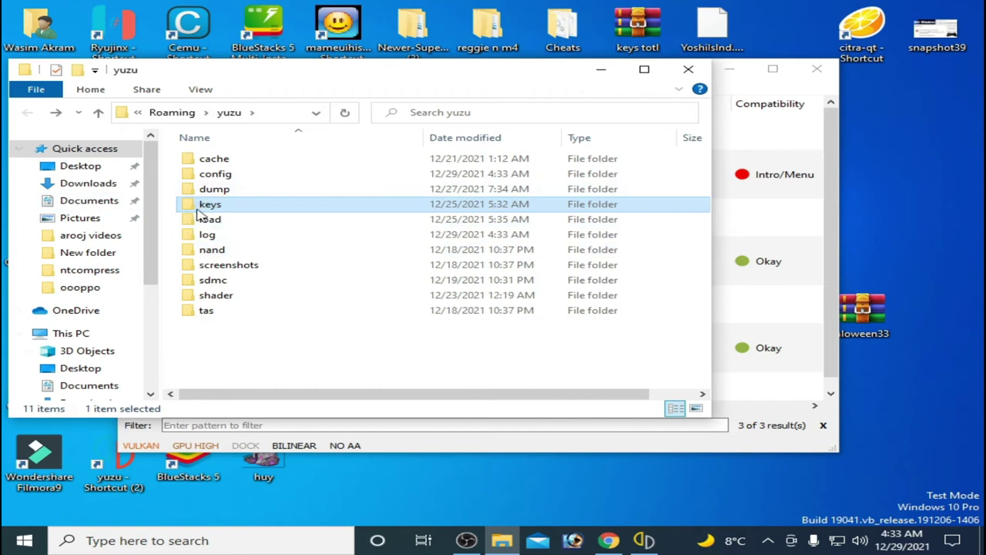
pyautogui.rightClick(230, 356)
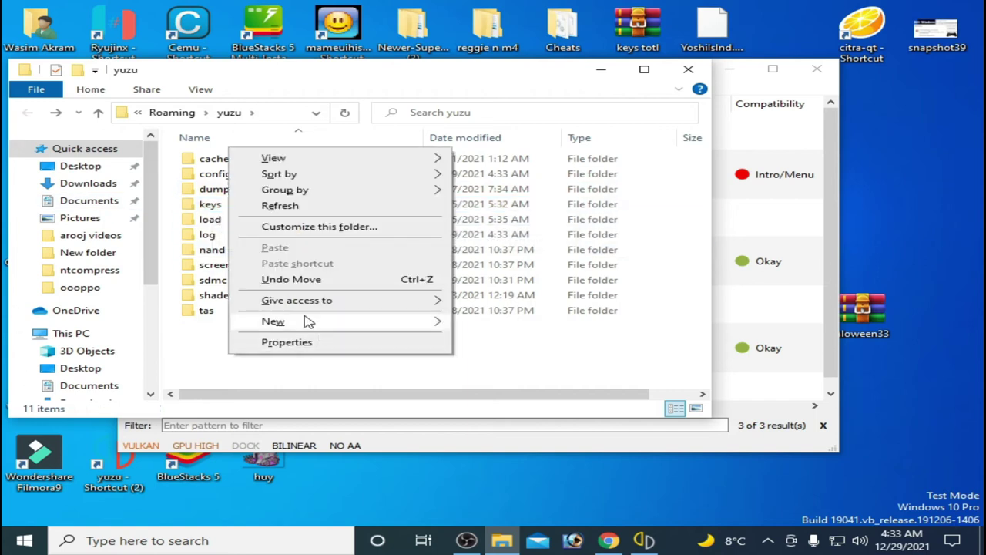
pyautogui.moveTo(369, 324)
pyautogui.click(493, 323)
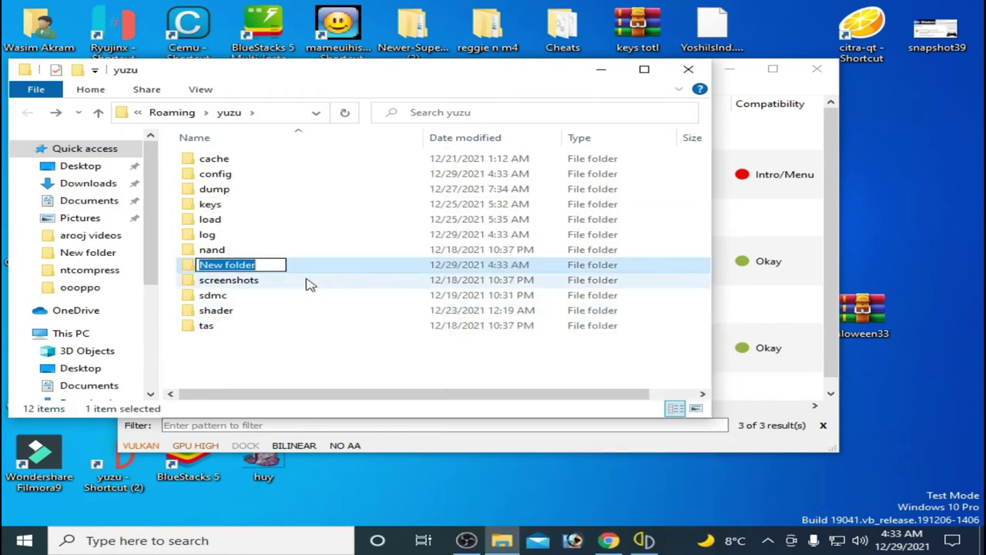
pyautogui.click(231, 266)
pyautogui.rightClick(225, 270)
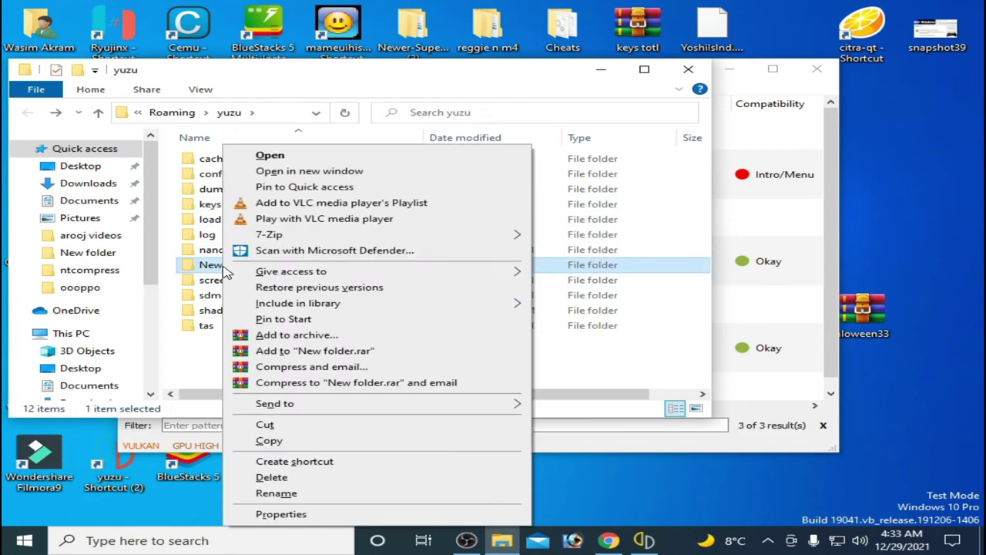
pyautogui.click(282, 477)
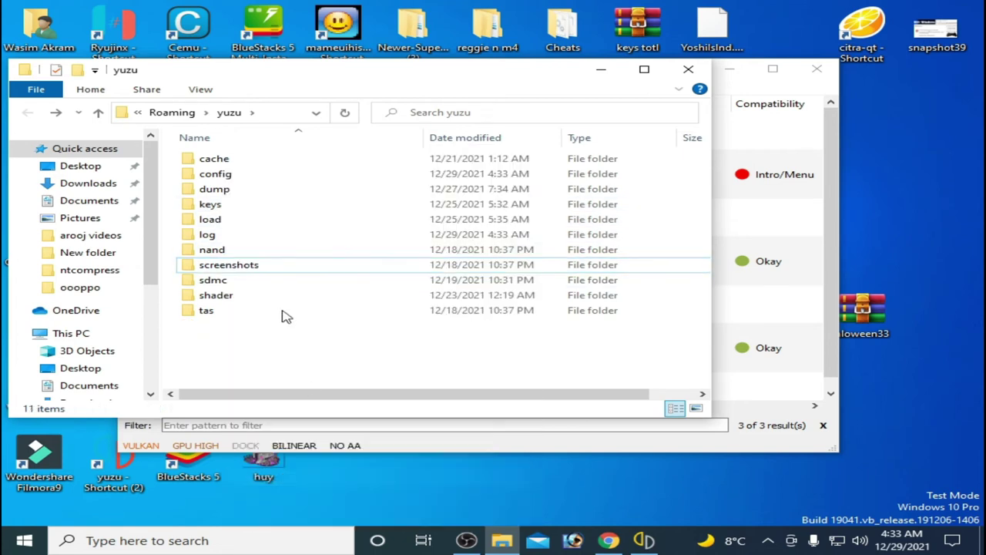
# Reopen the keys folder and move its window clear of the desktop shortcuts.
pyautogui.doubleClick(223, 204)
pyautogui.moveTo(271, 82); pyautogui.dragTo(465, 176)
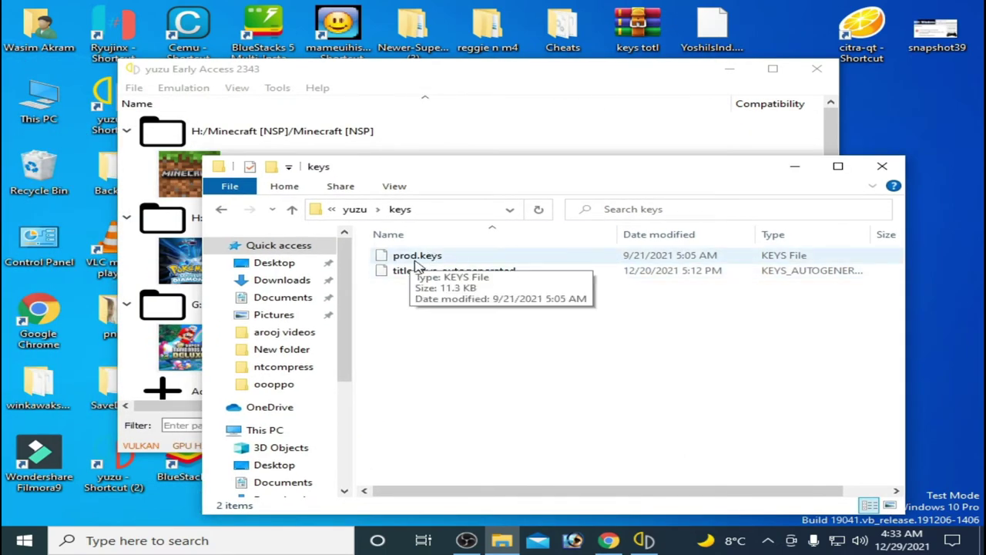
pyautogui.moveTo(508, 501); pyautogui.dragTo(424, 262)
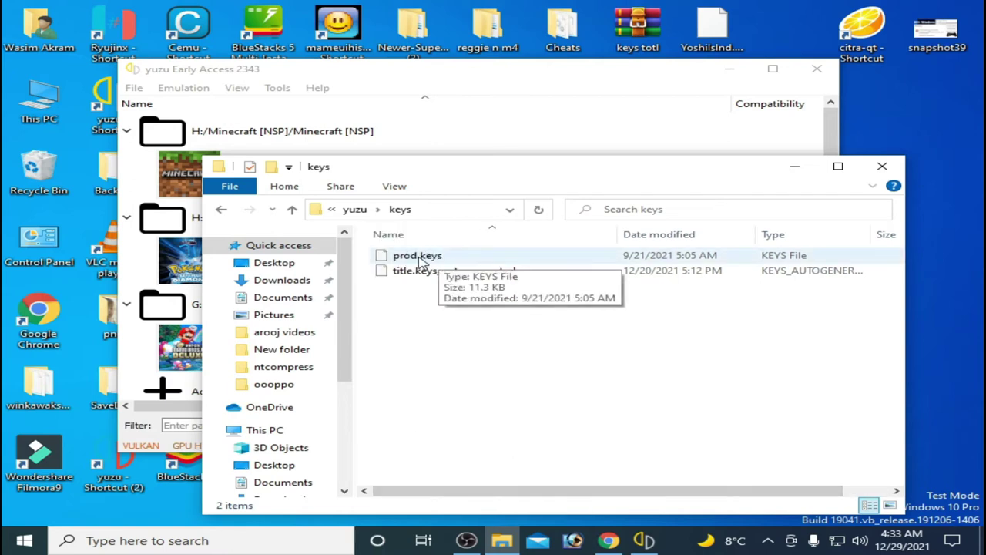
# Open the keys 13.0.0 folder on Local Disk (F:) in a separate window.
pyautogui.doubleClick(39, 100)
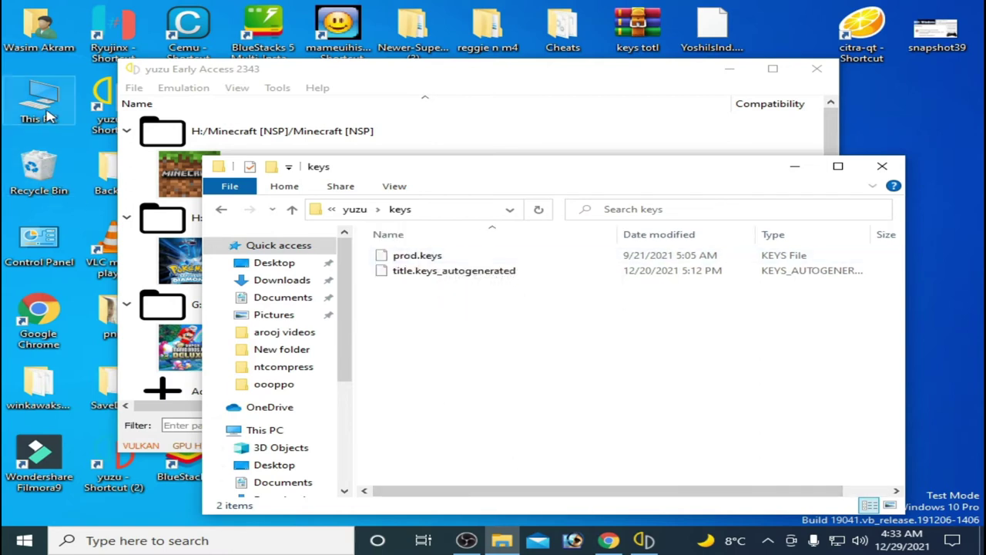
pyautogui.scroll(-3, 922, 201)
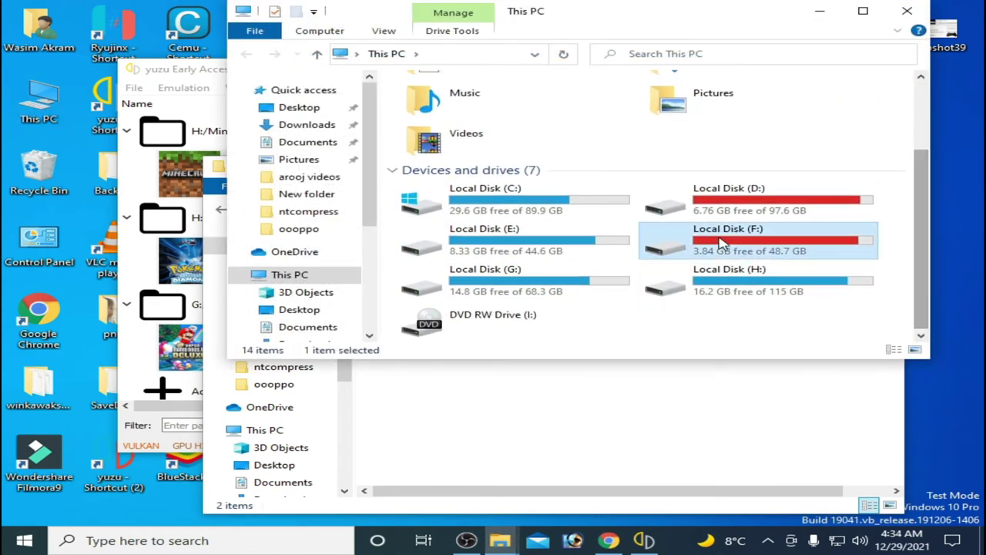
pyautogui.doubleClick(720, 239)
pyautogui.doubleClick(445, 146)
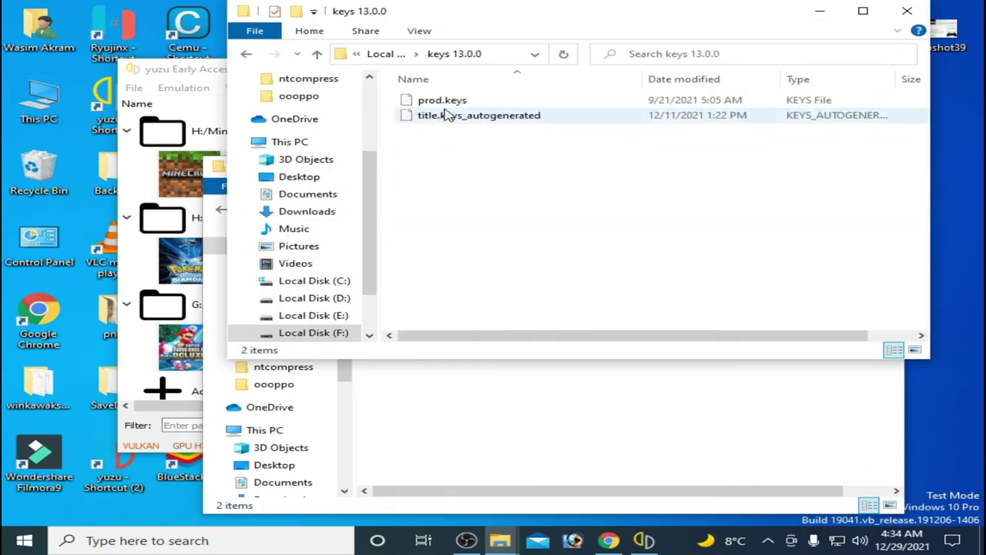
# Copy prod.keys from keys 13.0.0 into yuzu's keys folder, replacing the existing file, and close both folder windows.
pyautogui.click(445, 101)
pyautogui.rightClick(446, 101)
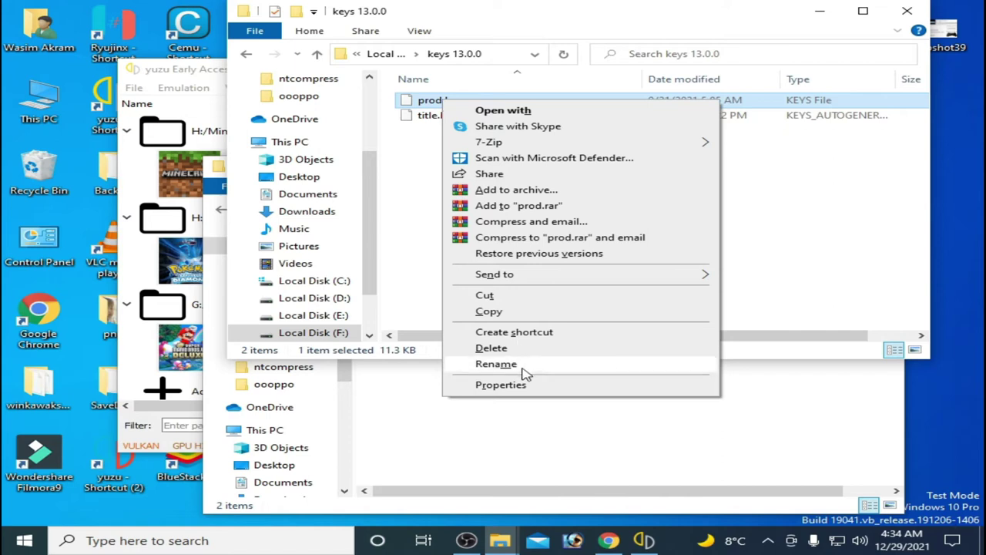
pyautogui.click(496, 311)
pyautogui.click(542, 414)
pyautogui.rightClick(542, 414)
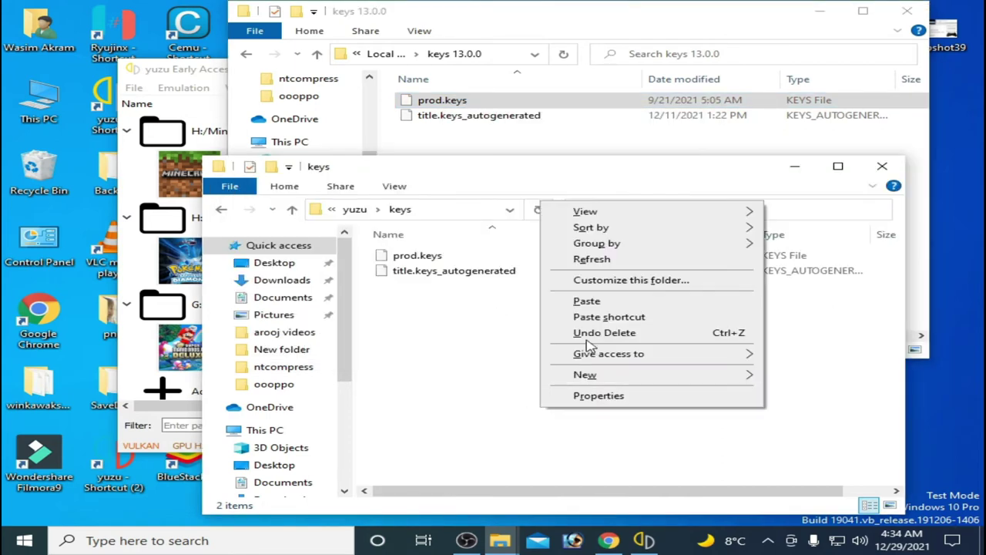
pyautogui.click(584, 301)
pyautogui.click(269, 157)
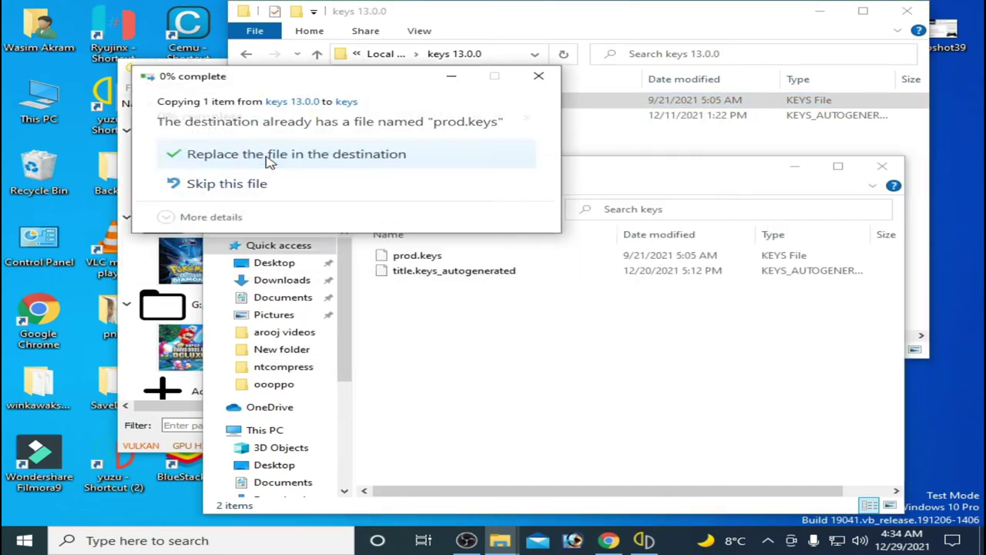
pyautogui.click(879, 168)
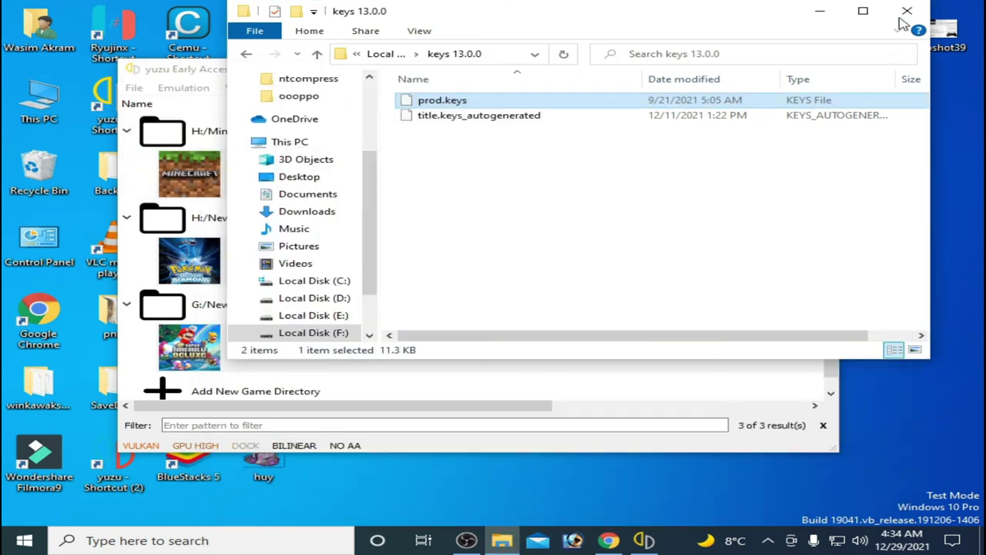
pyautogui.click(907, 11)
pyautogui.click(535, 248)
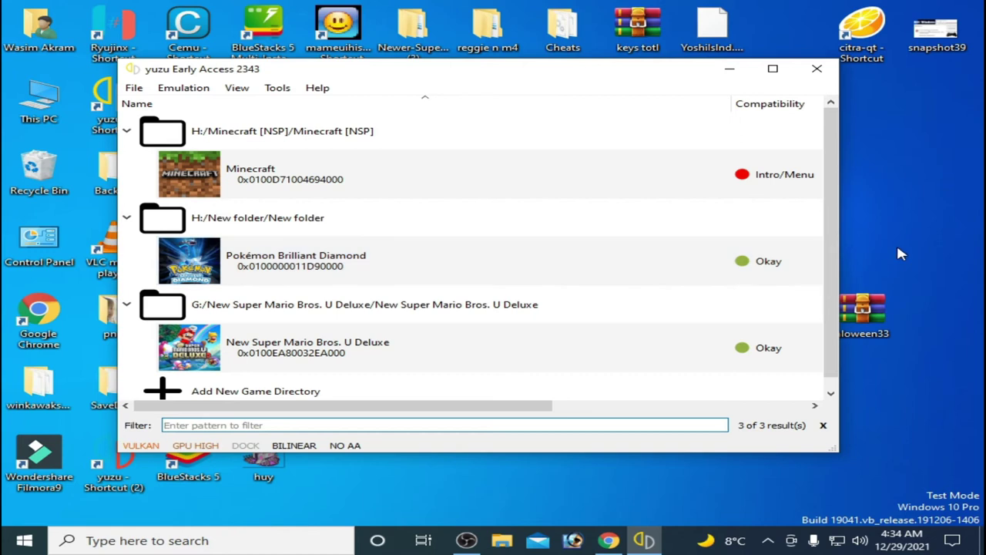
# Open NVIDIA Control Panel from the desktop, check the graphics driver version in System Information, and close that information.
pyautogui.rightClick(905, 211)
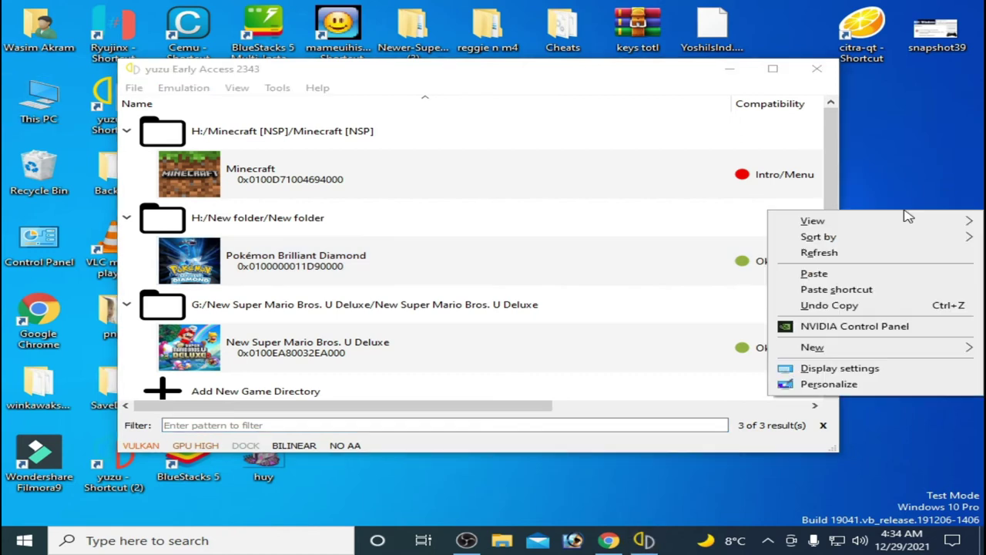
pyautogui.click(851, 327)
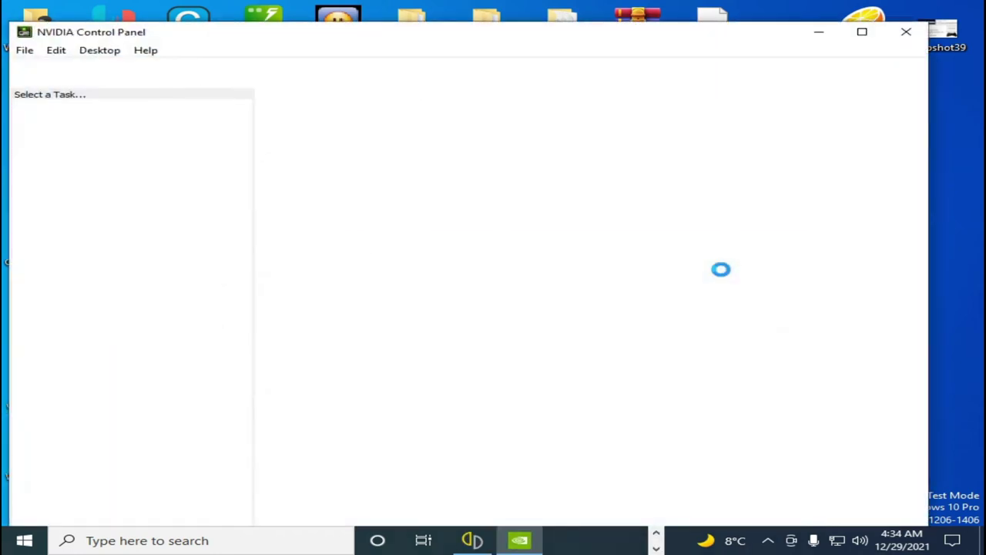
pyautogui.click(97, 517)
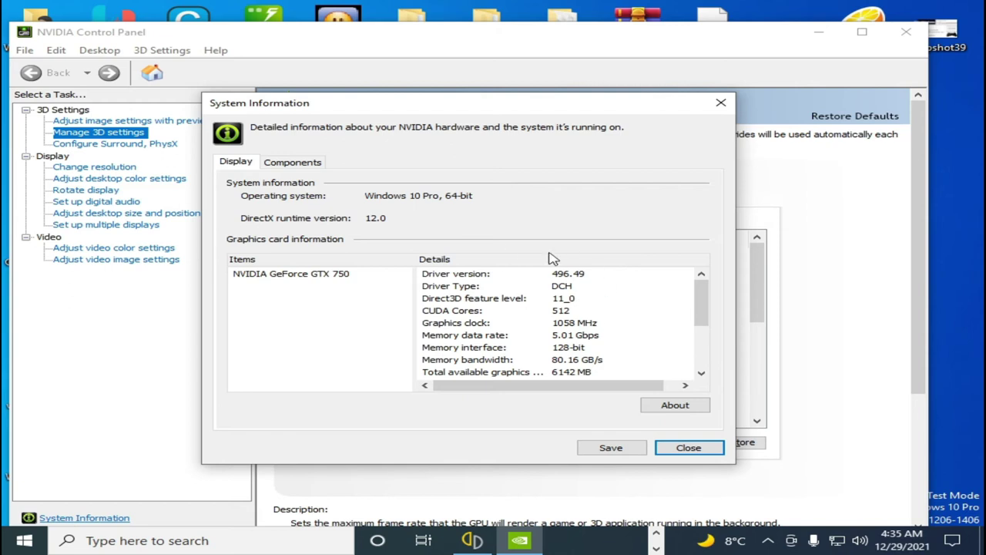
pyautogui.click(687, 448)
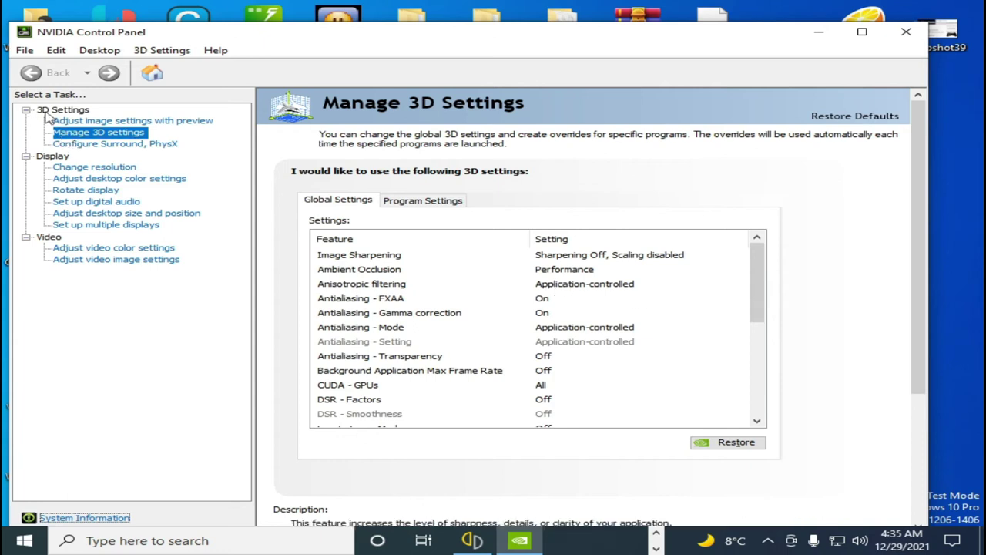
# In the image settings with preview, emphasize Performance, switch to using the advanced 3D image settings, and apply.
pyautogui.click(89, 124)
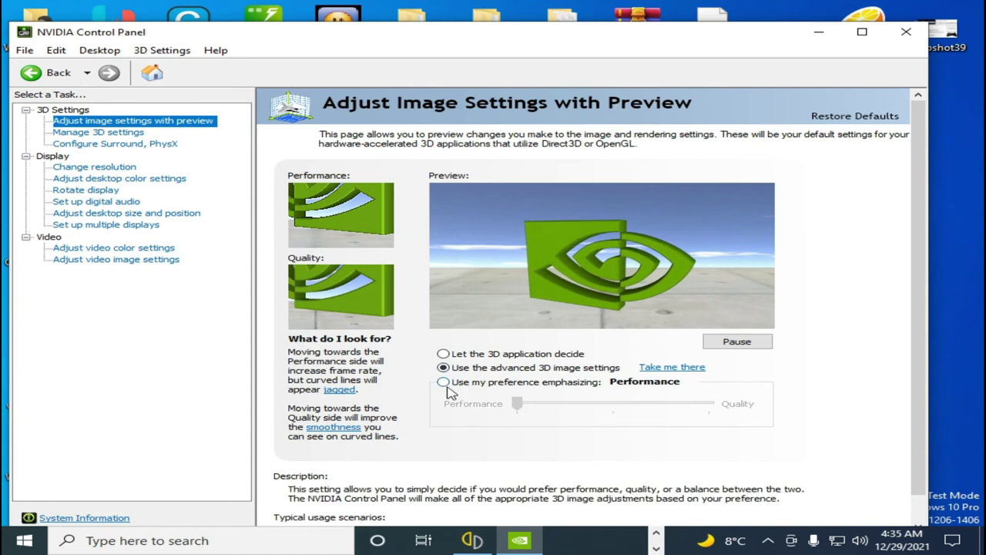
pyautogui.click(443, 381)
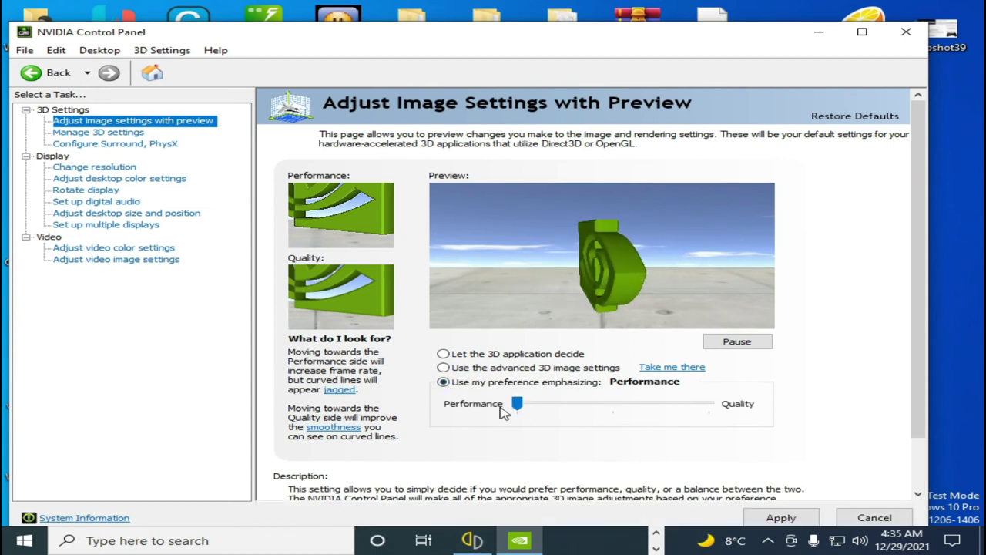
pyautogui.click(555, 405)
pyautogui.click(524, 406)
pyautogui.click(444, 368)
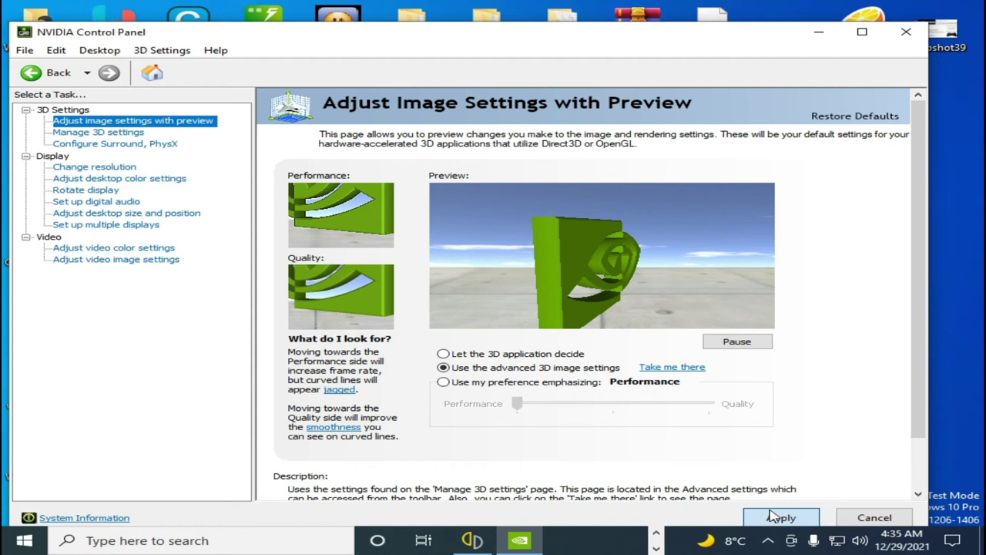
pyautogui.click(775, 517)
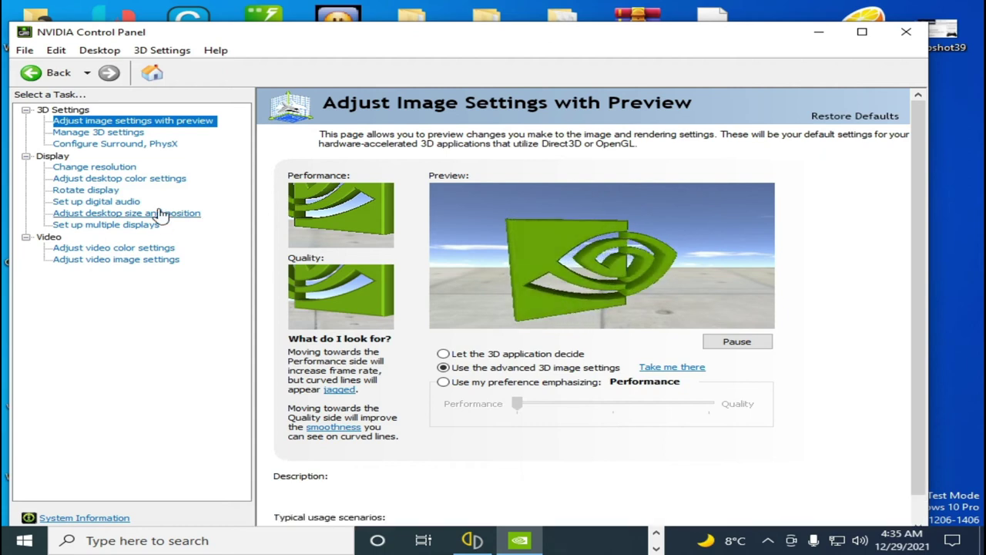
# Set Ambient Occlusion to Performance in the global 3D settings.
pyautogui.click(82, 132)
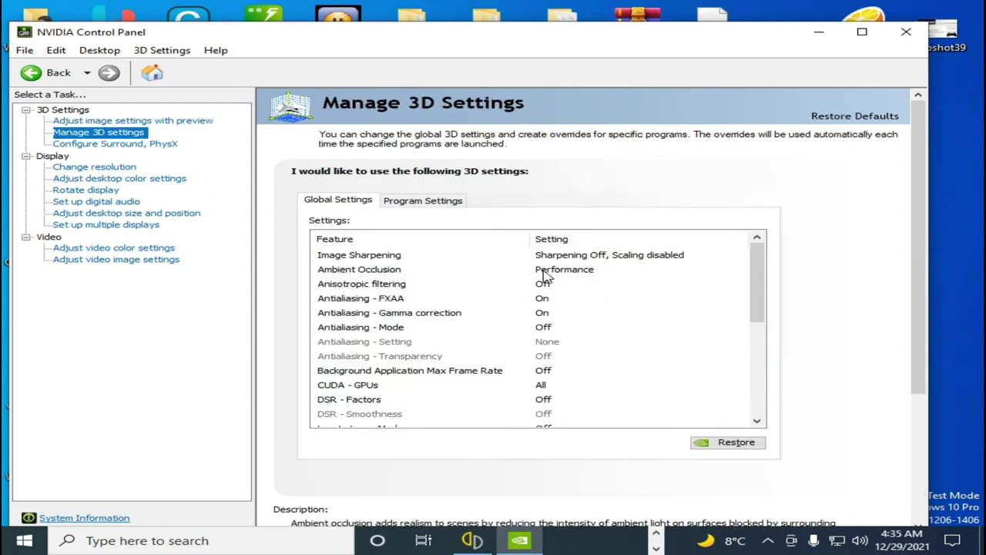
pyautogui.click(567, 275)
pyautogui.click(567, 276)
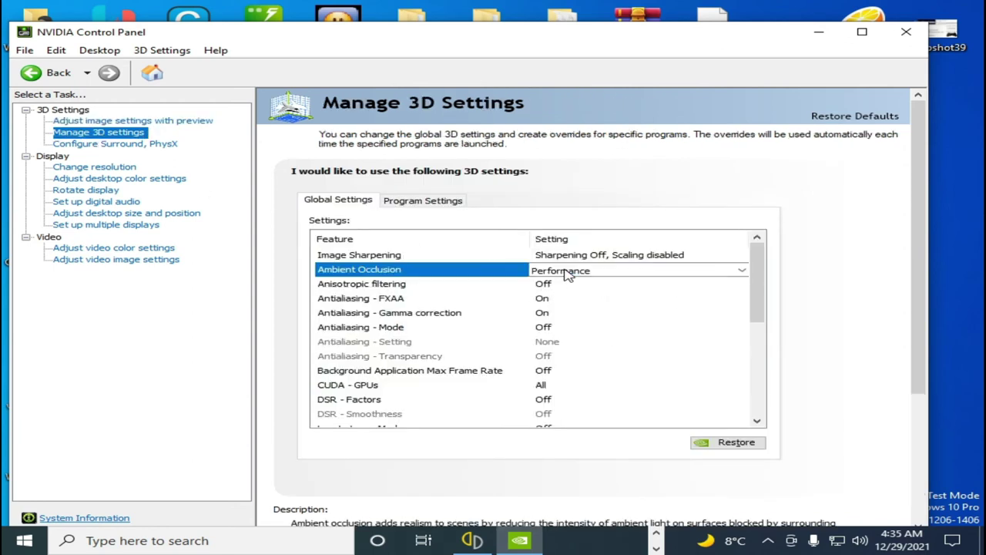
pyautogui.click(566, 278)
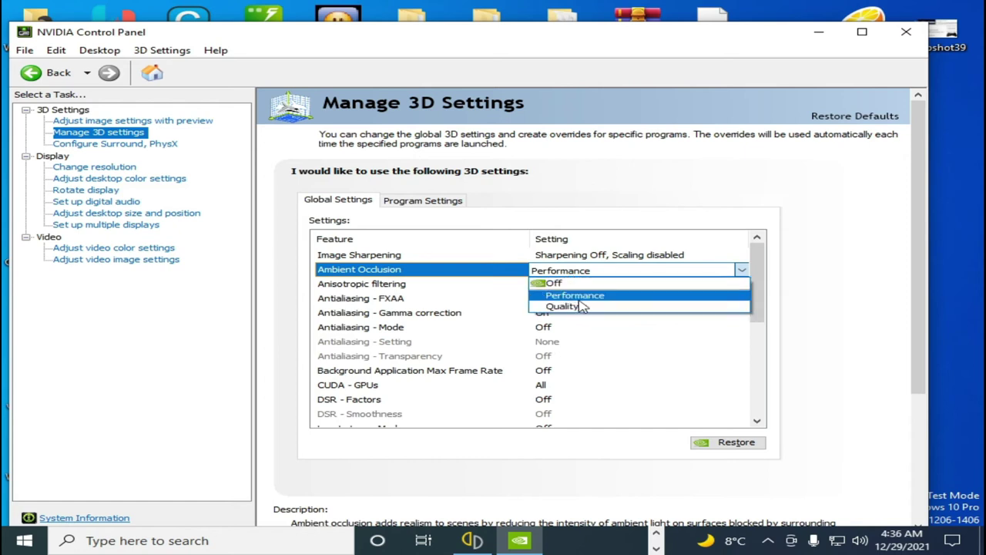
pyautogui.click(573, 299)
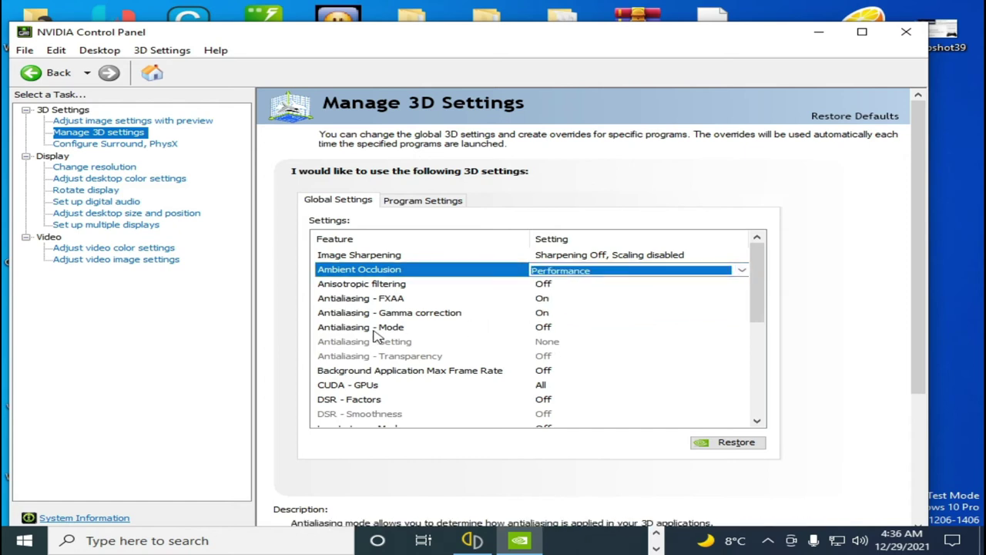
# Set the power management mode to Prefer maximum performance in the global 3D settings.
pyautogui.scroll(-2, 726, 359)
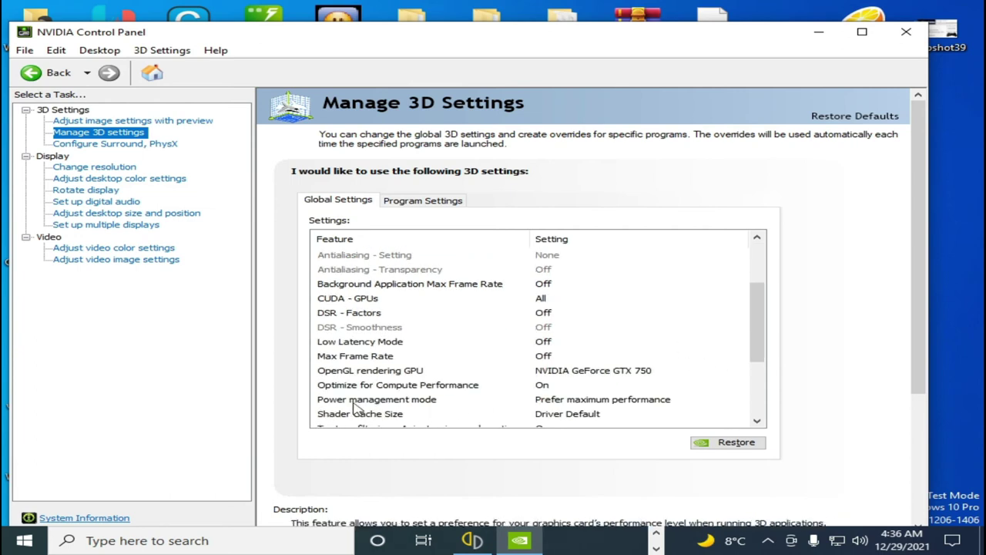
pyautogui.click(584, 401)
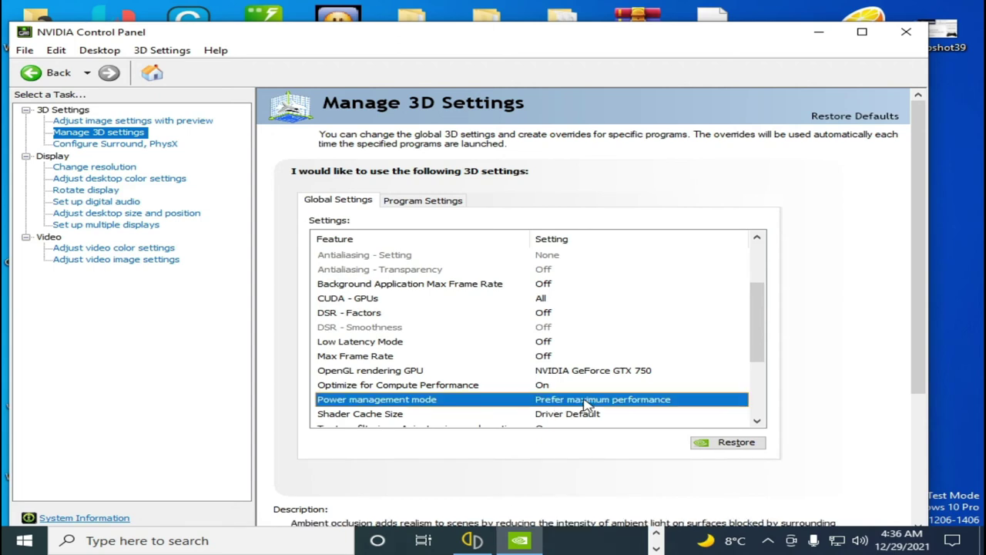
pyautogui.click(584, 402)
pyautogui.click(590, 436)
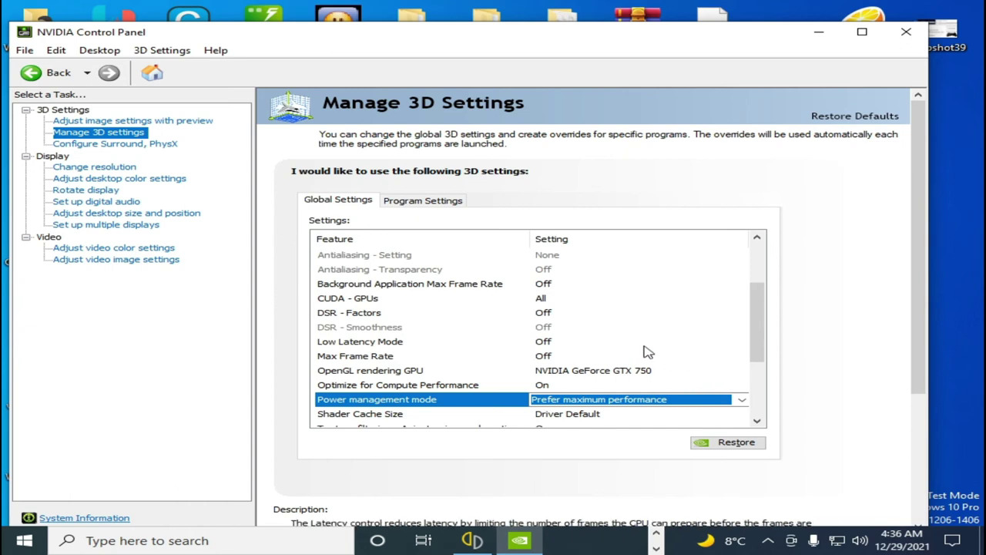
# Set Texture filtering - Quality to High performance in the global 3D settings, apply the change, and close NVIDIA Control Panel.
pyautogui.scroll(-3, 648, 352)
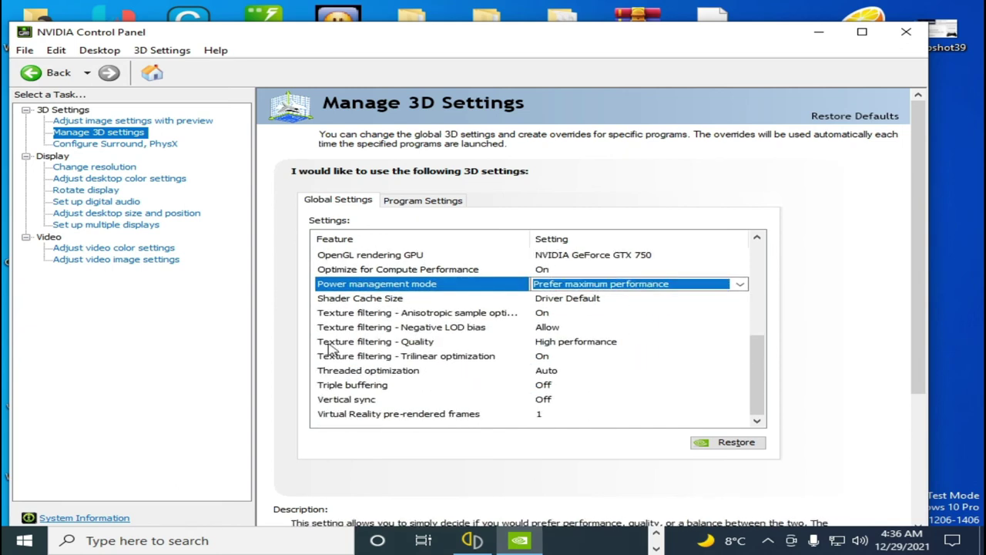
pyautogui.click(566, 345)
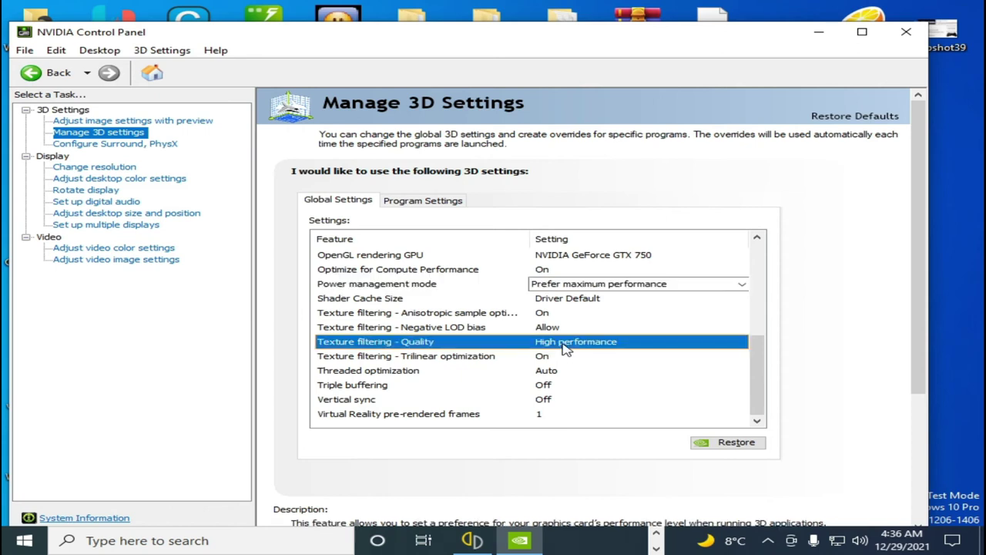
pyautogui.click(566, 347)
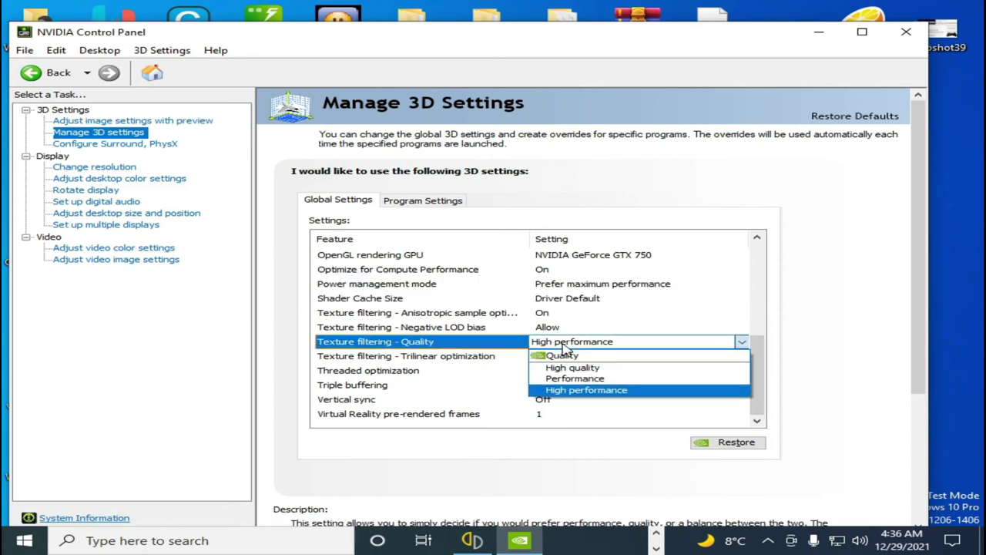
pyautogui.click(588, 390)
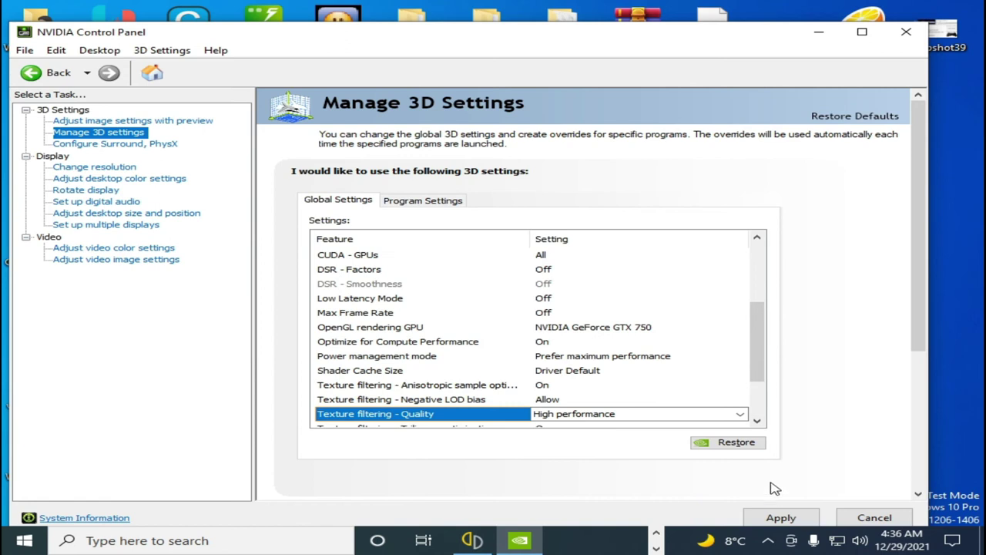
pyautogui.click(782, 518)
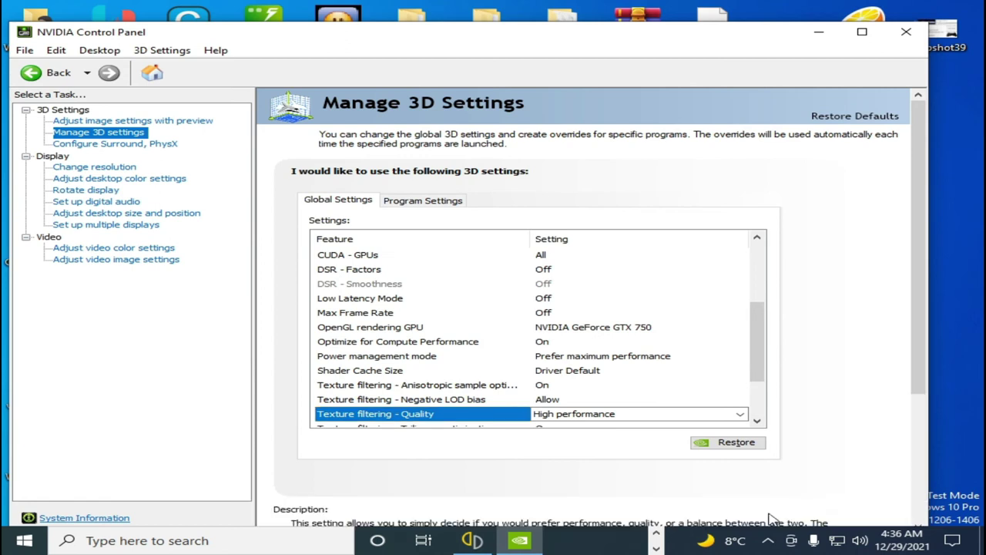
pyautogui.click(906, 31)
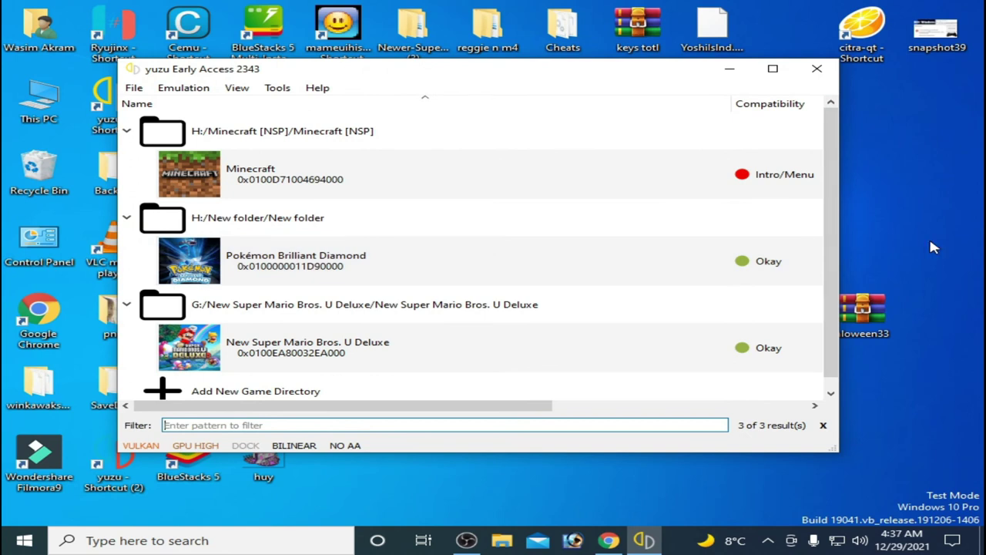
# Open the yuzu configuration and make sure Multicore CPU Emulation is enabled in the general settings.
pyautogui.click(183, 88)
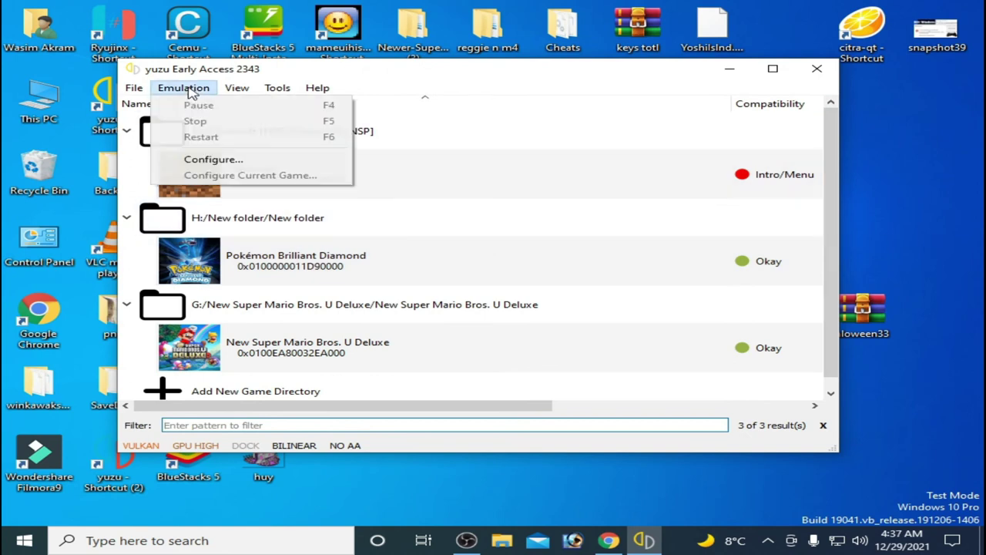
pyautogui.click(187, 160)
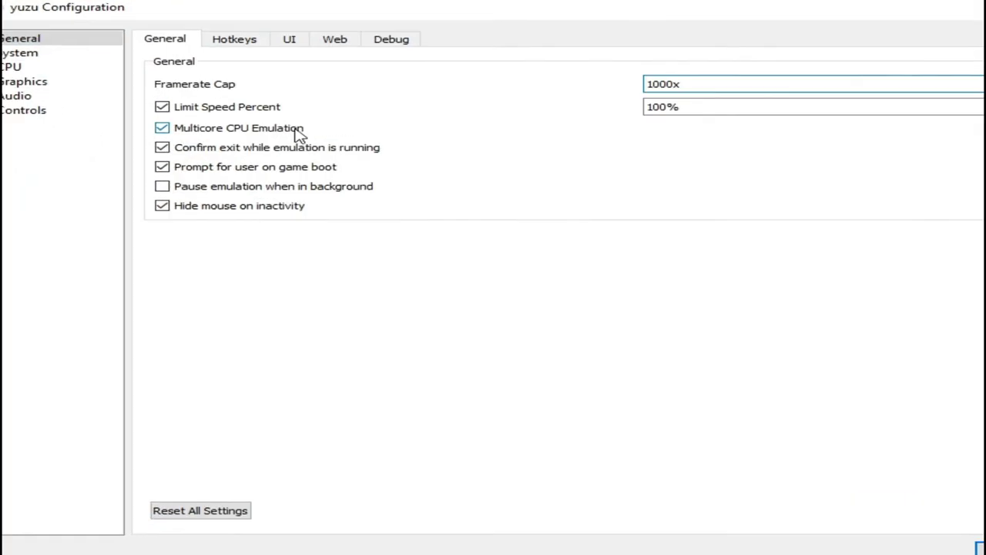
pyautogui.click(165, 127)
pyautogui.click(167, 126)
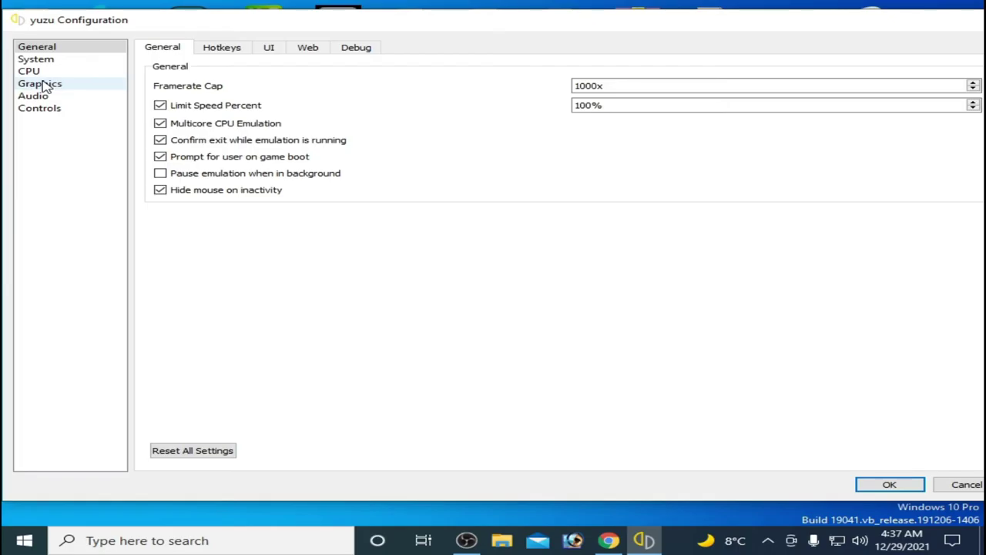
# In the graphics configuration, enable asynchronous GPU emulation and select Vulkan as the API.
pyautogui.click(42, 84)
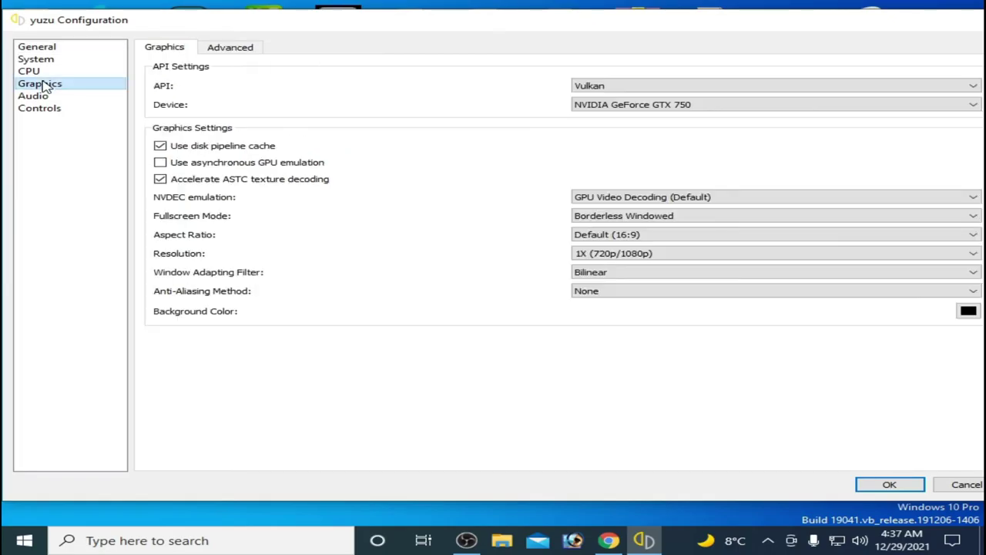
pyautogui.click(161, 163)
pyautogui.click(627, 89)
pyautogui.click(603, 106)
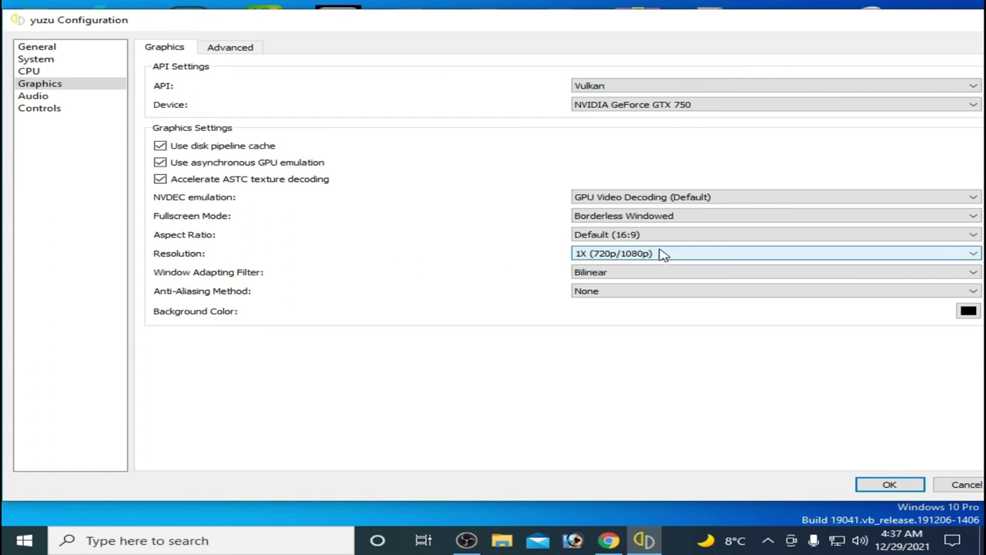
# Review the VSync and asynchronous shader building options in the advanced graphics settings, and save the configuration.
pyautogui.click(245, 49)
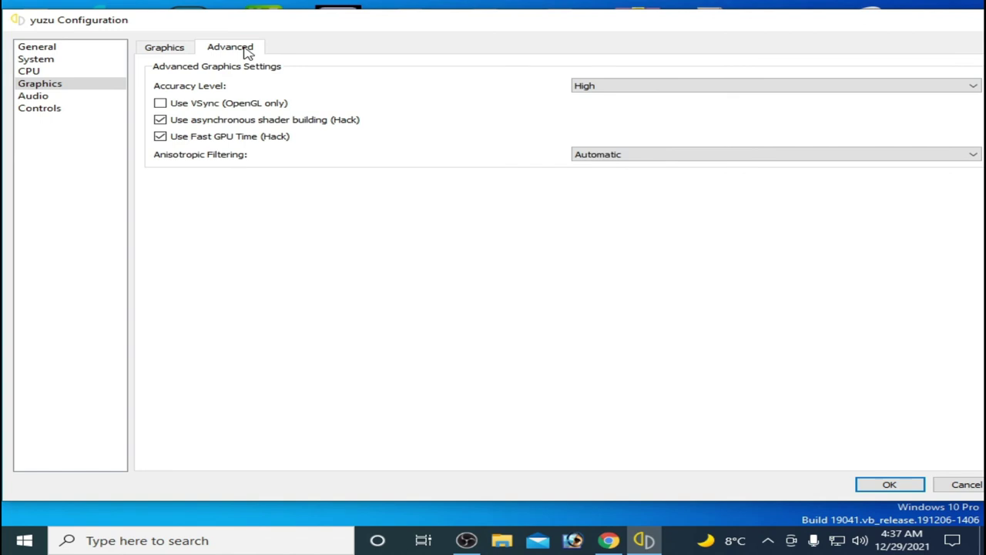
pyautogui.moveTo(177, 112)
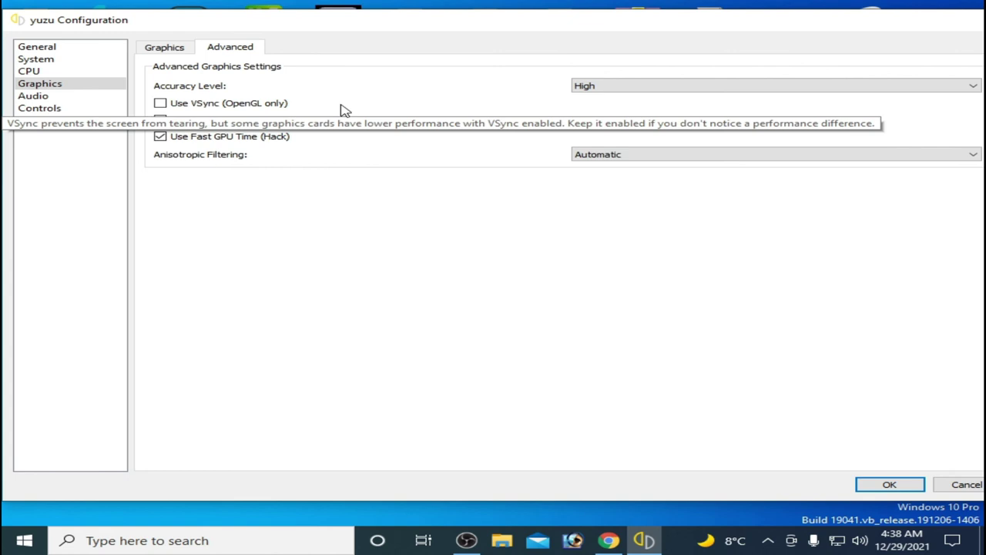
pyautogui.moveTo(380, 122)
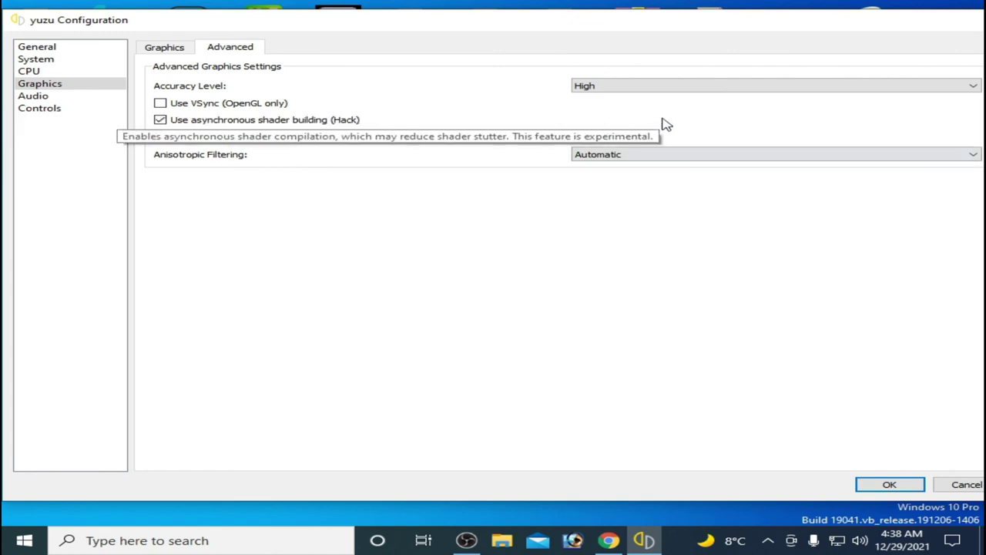
pyautogui.click(878, 485)
# Open Minecraft's properties and review the game's general, system and CPU settings.
pyautogui.click(282, 185)
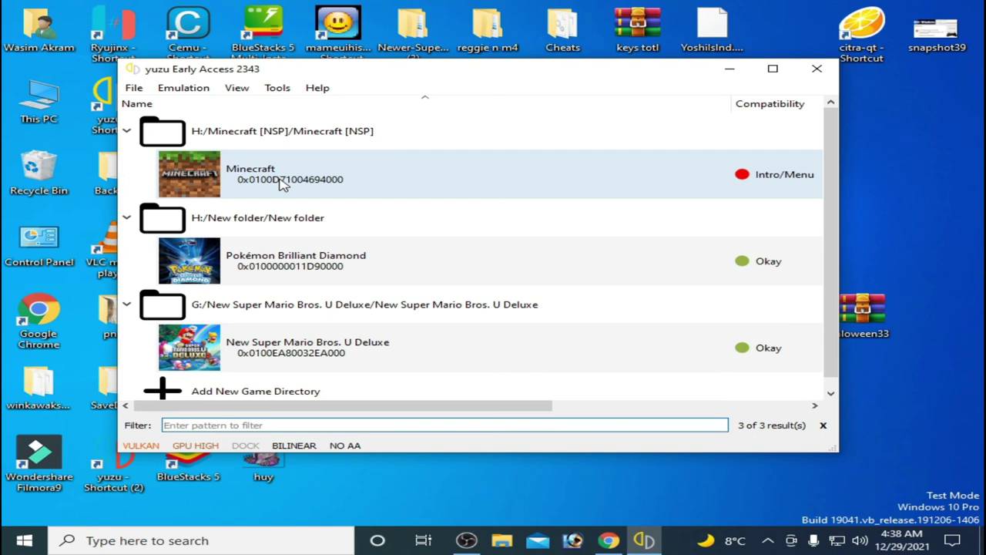
pyautogui.rightClick(282, 184)
pyautogui.click(362, 375)
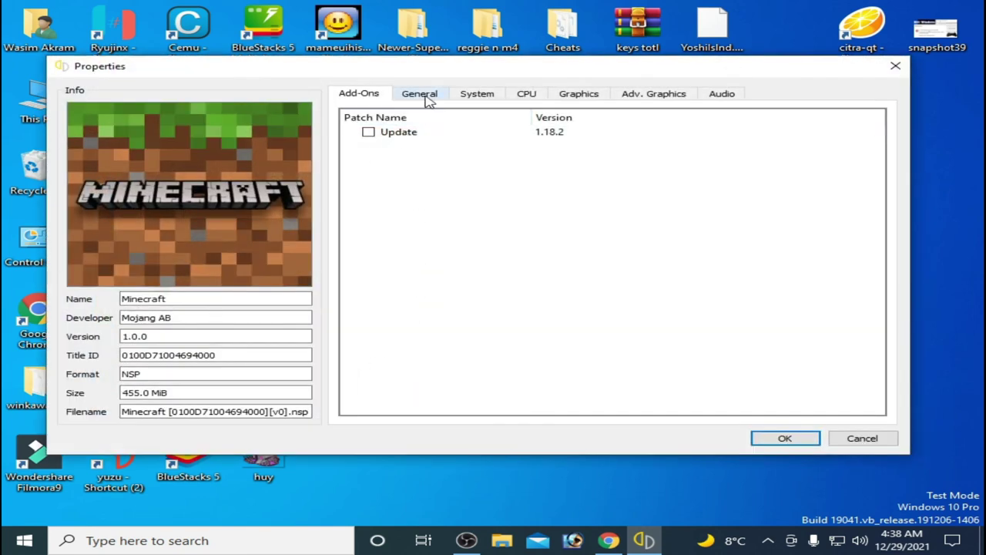
pyautogui.click(426, 96)
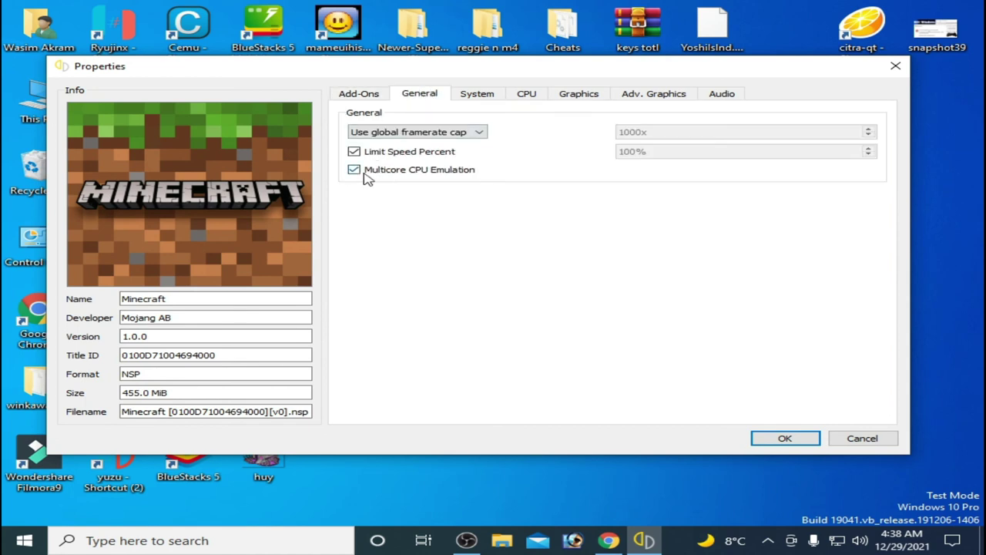
pyautogui.click(478, 95)
pyautogui.click(528, 97)
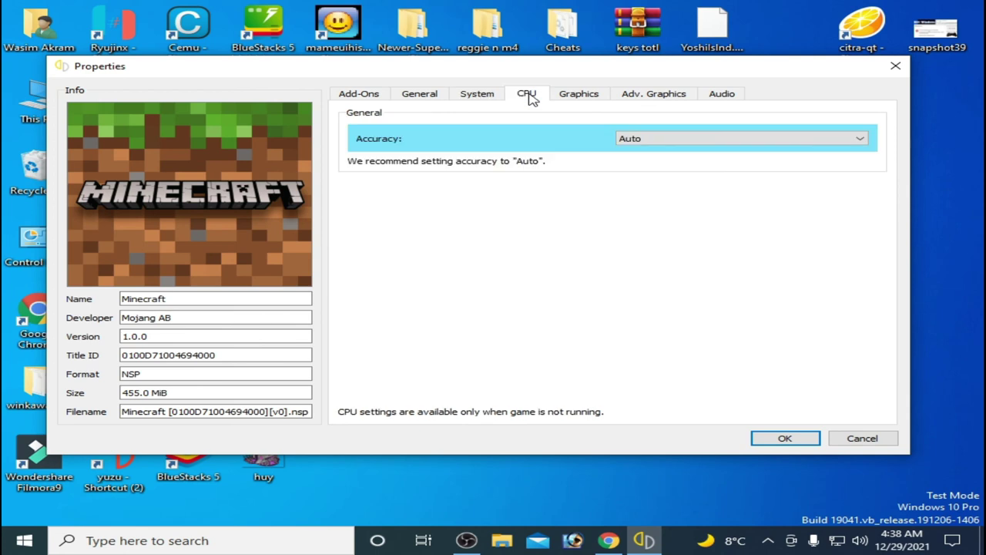
# Set the API to Vulkan in Minecraft's own graphics properties, and check the game's advanced graphics settings.
pyautogui.click(589, 101)
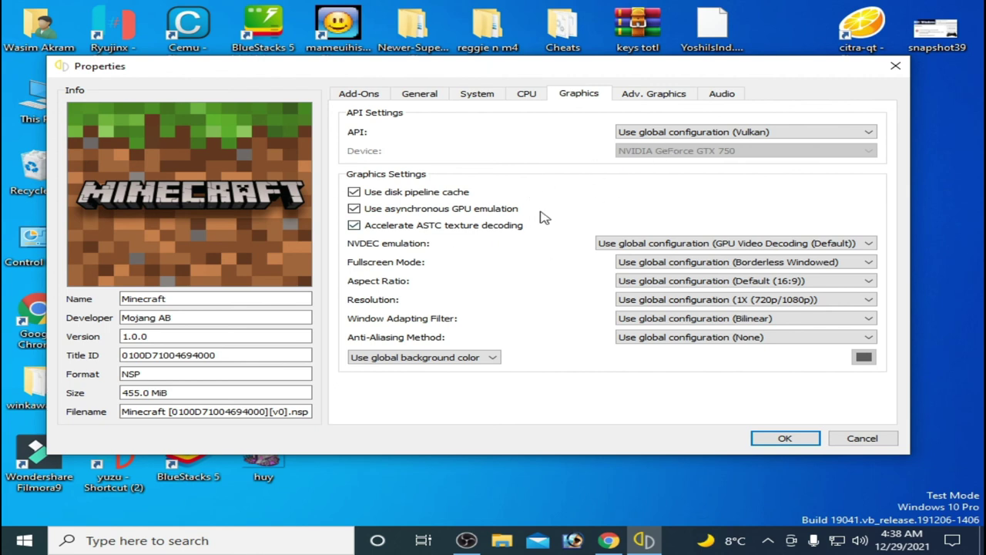
pyautogui.click(649, 136)
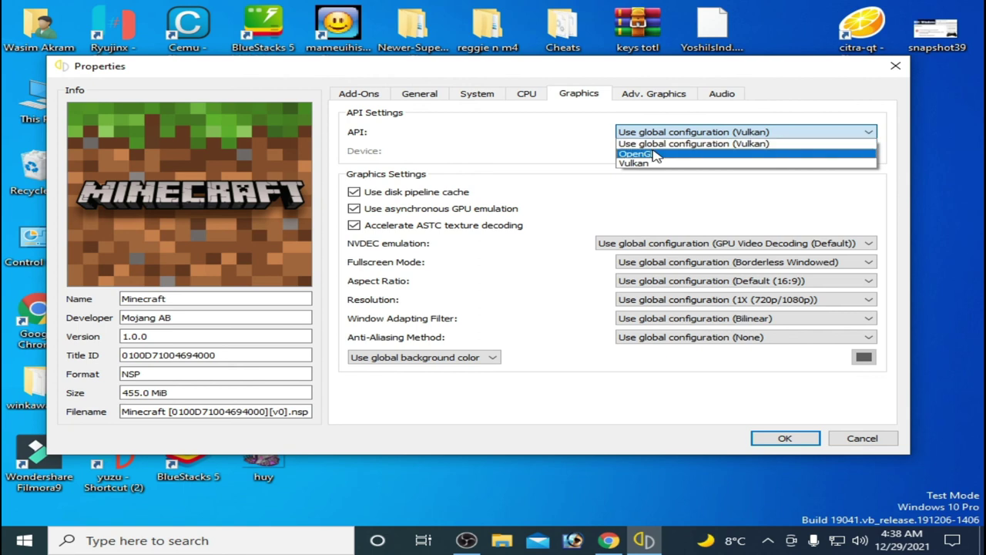
pyautogui.click(648, 164)
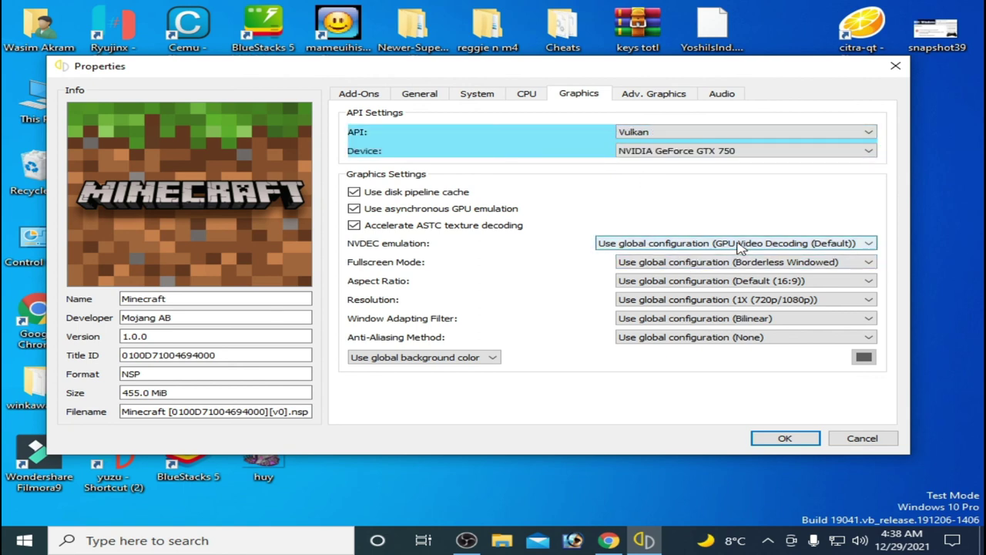
pyautogui.click(649, 99)
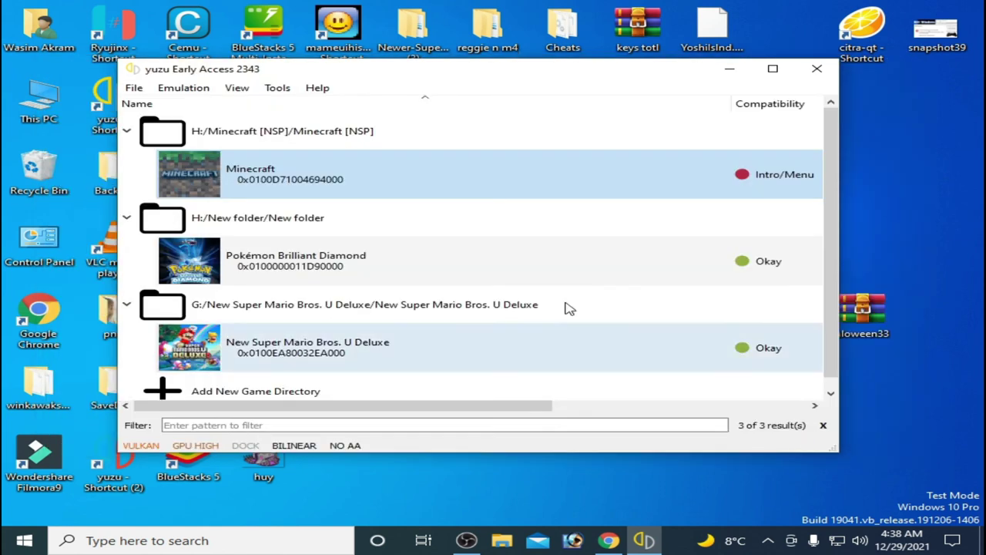
# Check the CPU accuracy setting in the global emulator configuration and close the configuration.
pyautogui.click(184, 88)
pyautogui.click(191, 164)
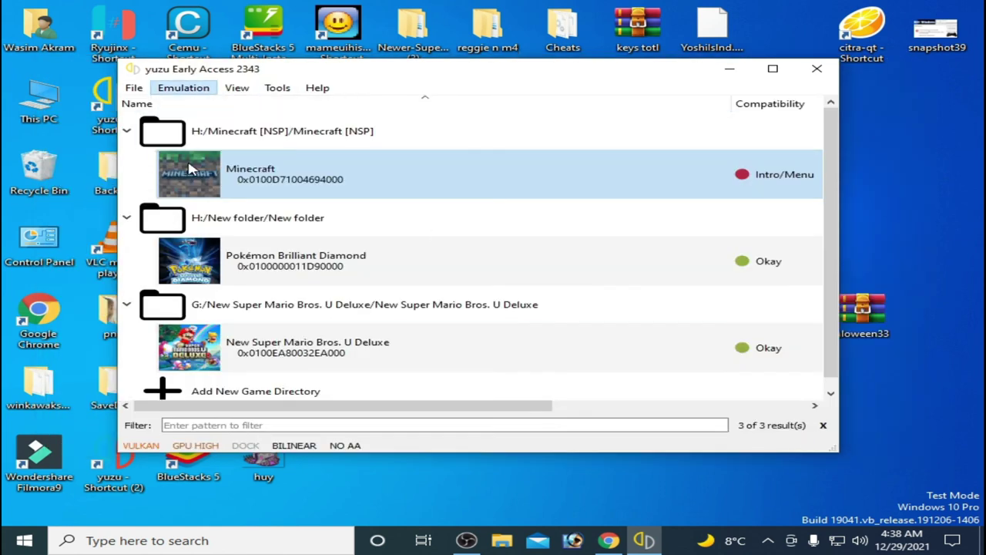
pyautogui.click(39, 73)
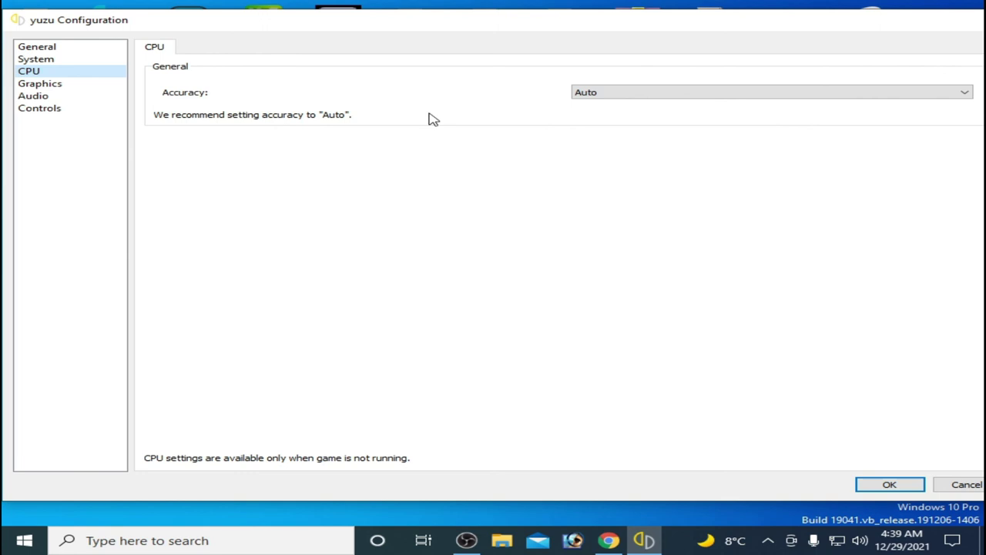
pyautogui.click(915, 484)
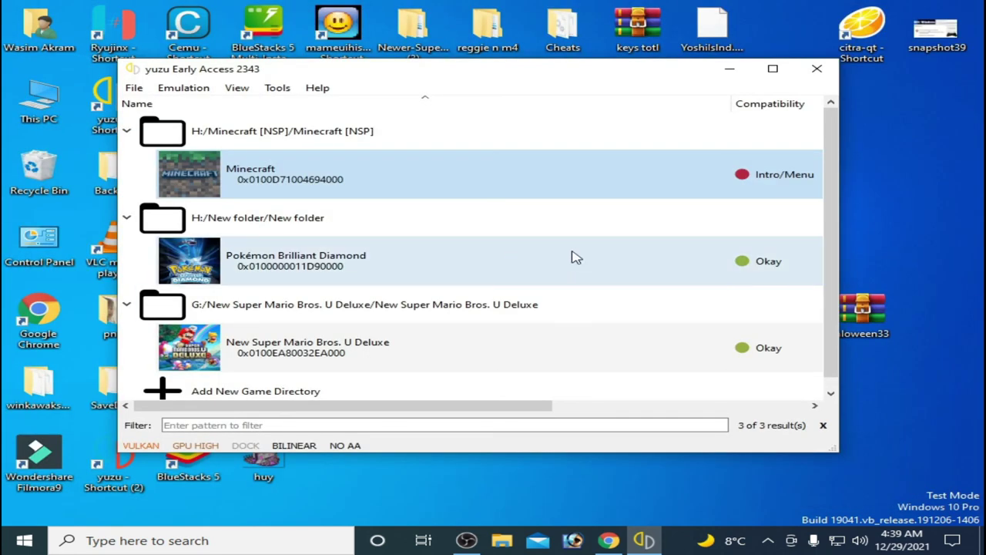